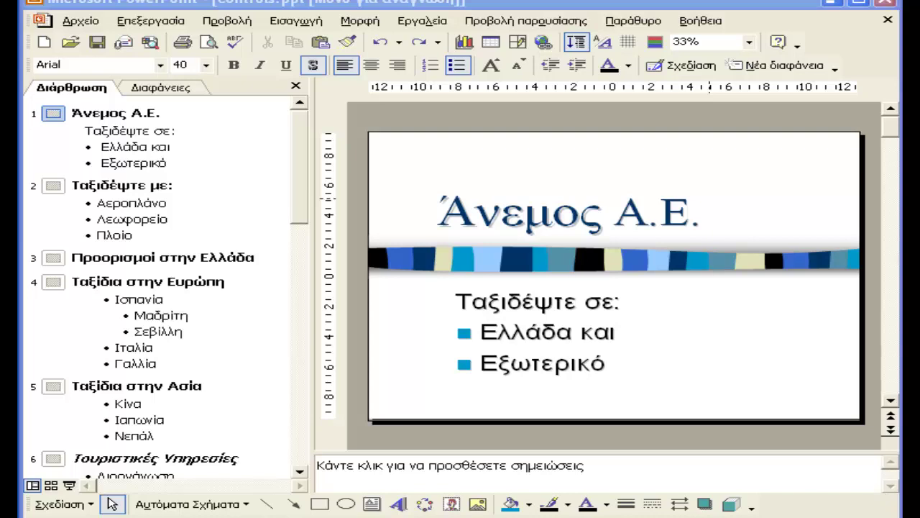
# Open the Φόντο background dialog from the Μορφή menu and move it higher
pyautogui.click(360, 21)
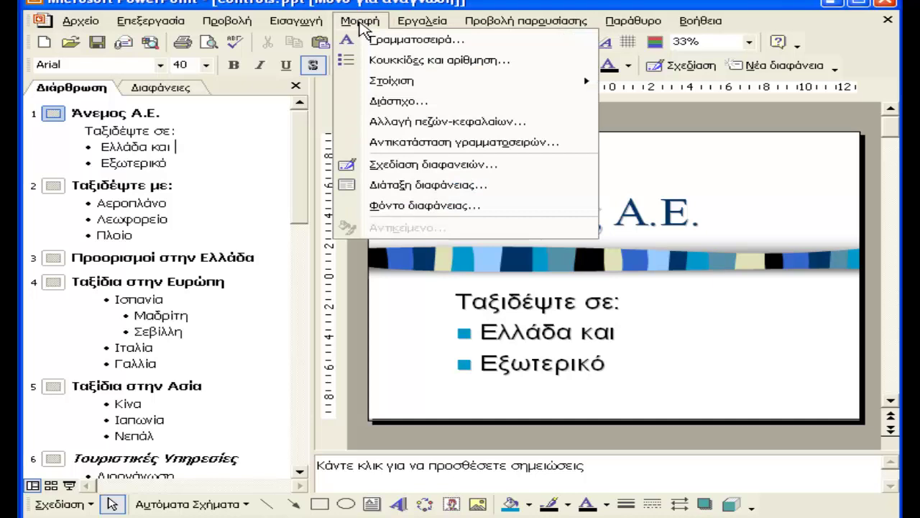
pyautogui.click(408, 207)
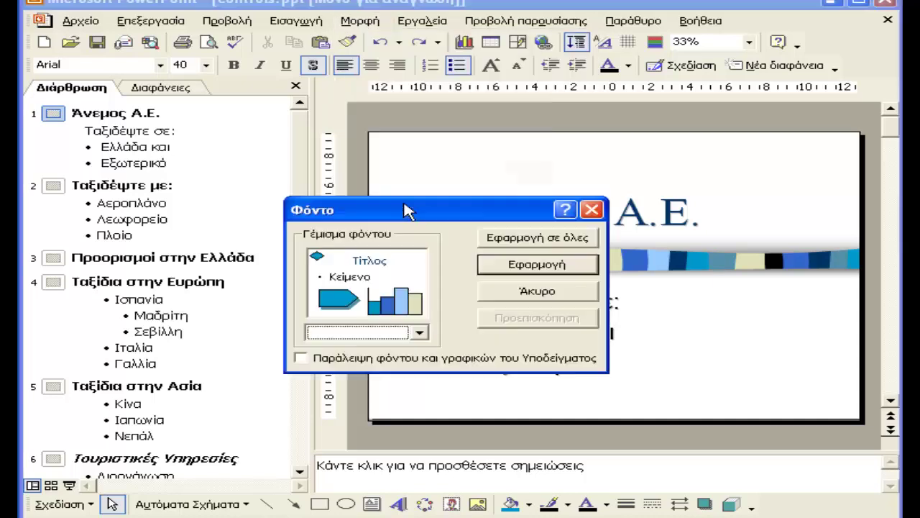
pyautogui.moveTo(472, 205); pyautogui.dragTo(485, 148)
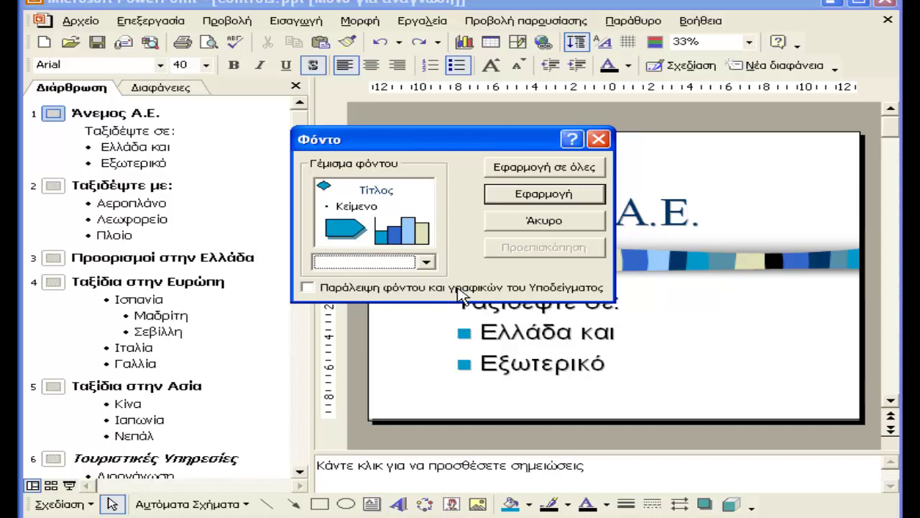
pyautogui.click(425, 265)
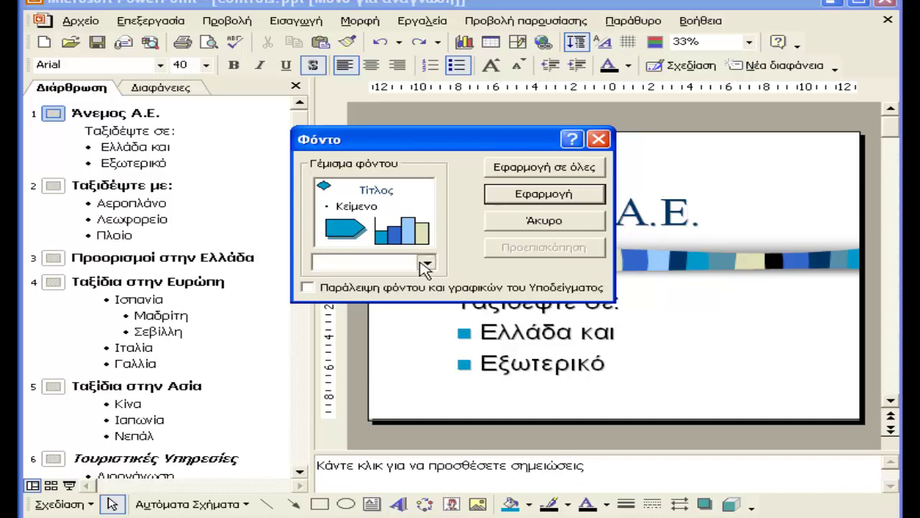
pyautogui.click(425, 266)
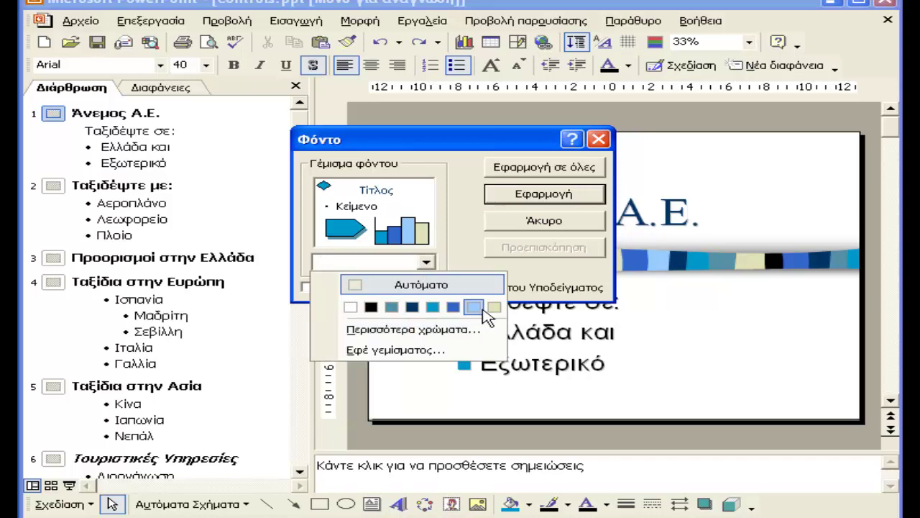
pyautogui.click(451, 330)
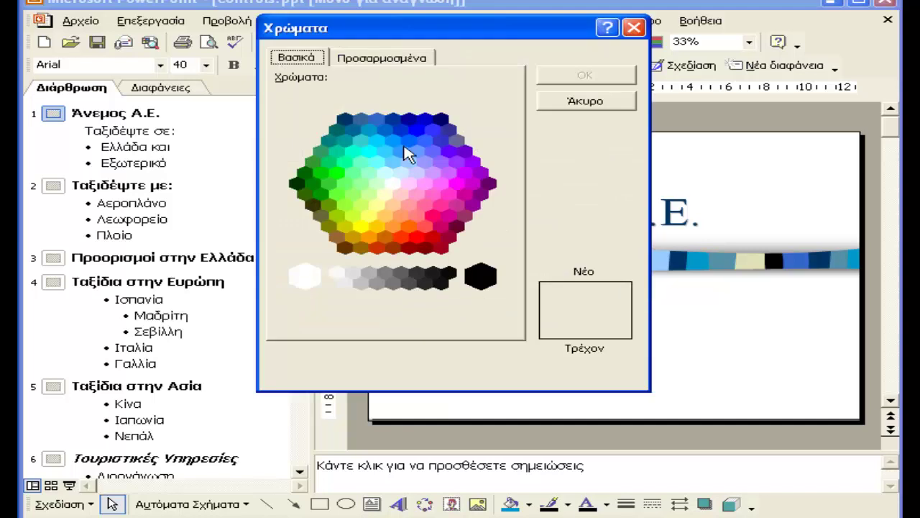
pyautogui.click(399, 58)
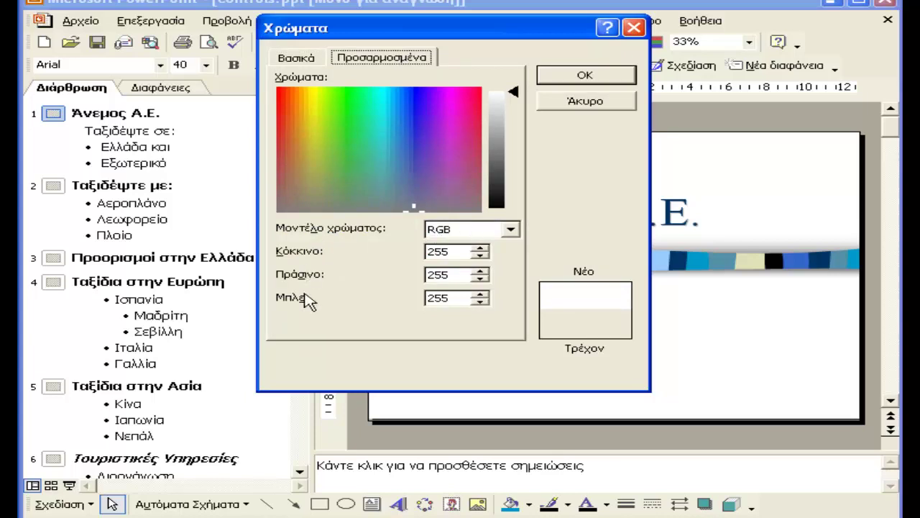
pyautogui.click(466, 251)
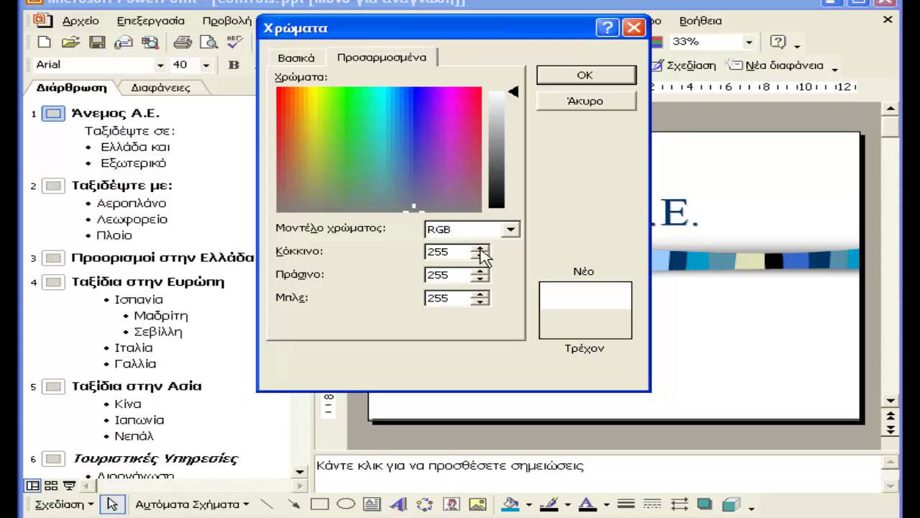
pyautogui.click(459, 273)
pyautogui.moveTo(459, 273); pyautogui.dragTo(423, 274)
pyautogui.write('0')
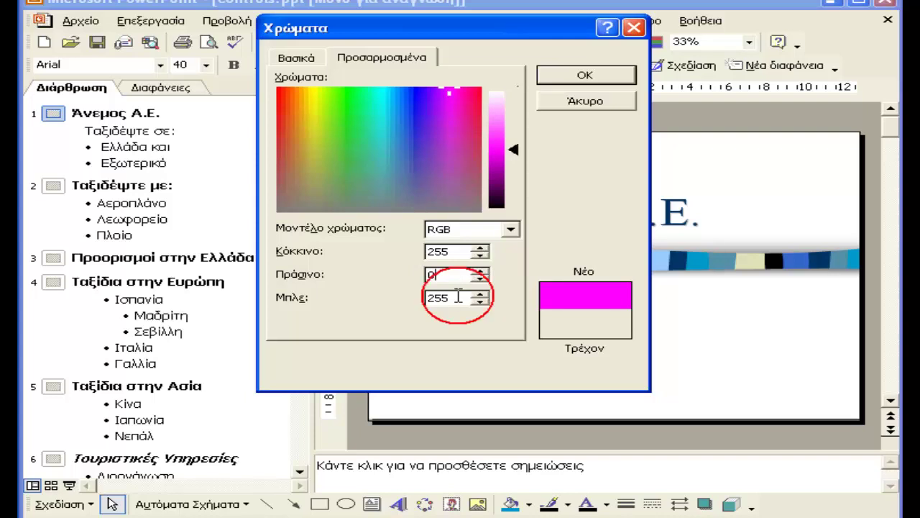
pyautogui.moveTo(458, 297); pyautogui.dragTo(407, 303)
pyautogui.write('0')
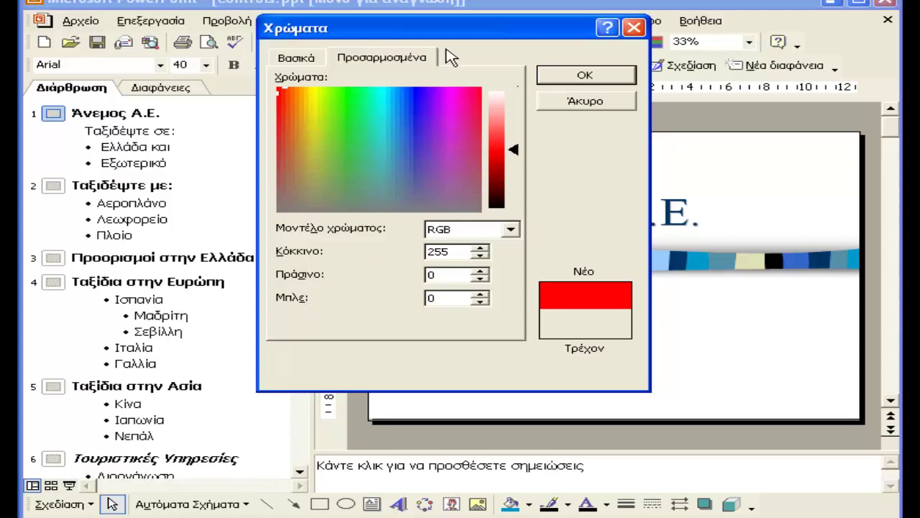
pyautogui.click(585, 103)
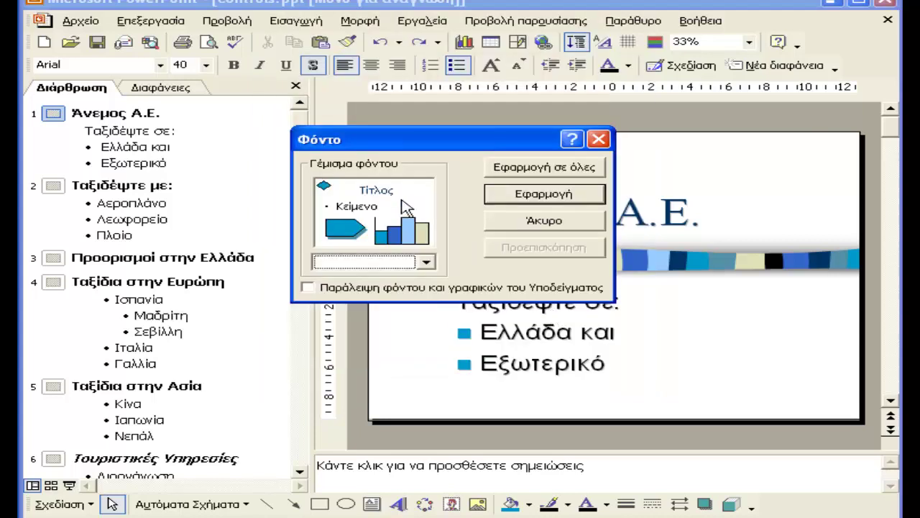
# Open Fill Effects and try a lighter one-colour gradient, leaving the colour unchanged
pyautogui.click(430, 264)
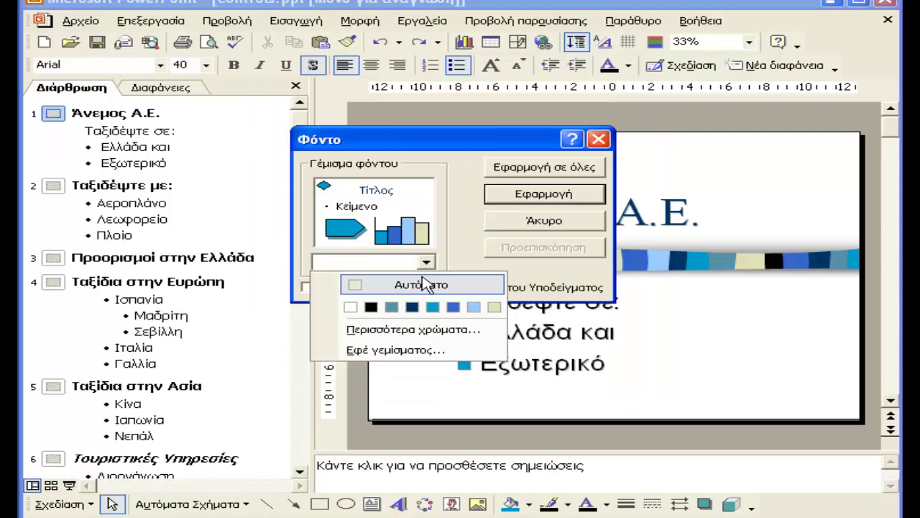
pyautogui.click(406, 349)
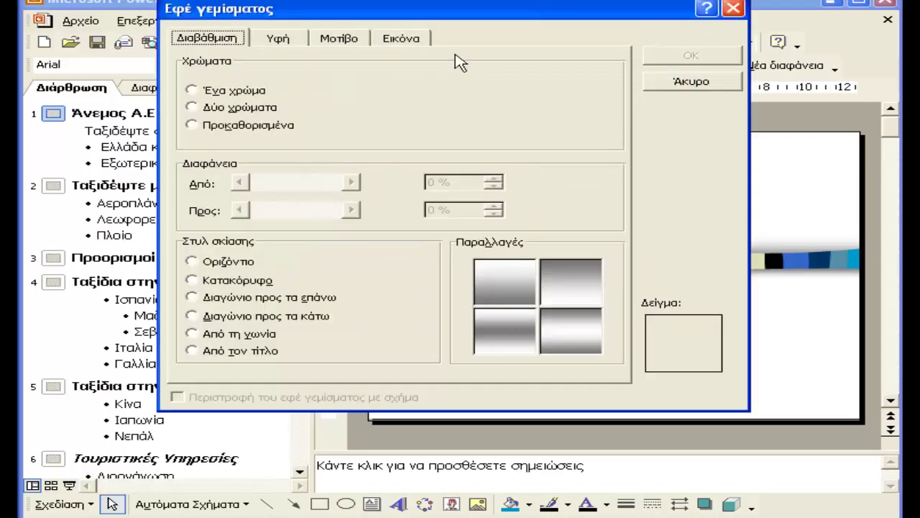
pyautogui.moveTo(447, 16); pyautogui.dragTo(439, 29)
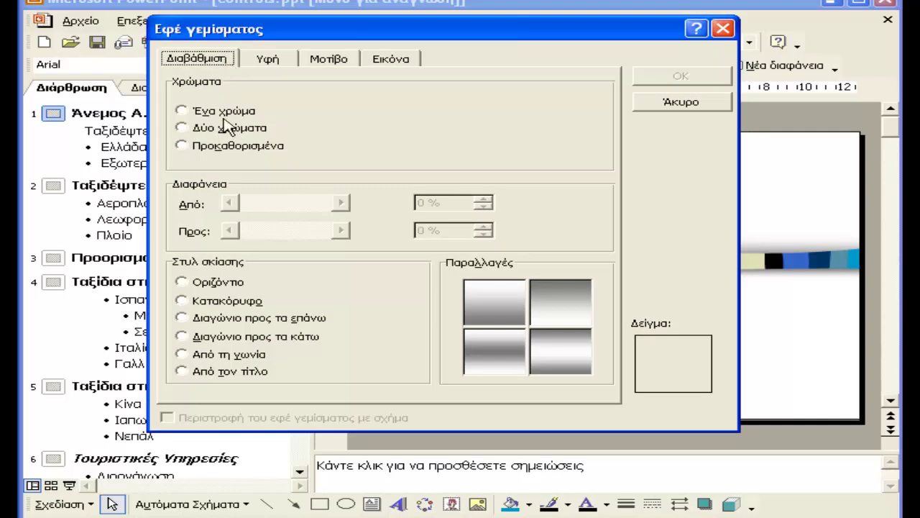
pyautogui.click(235, 115)
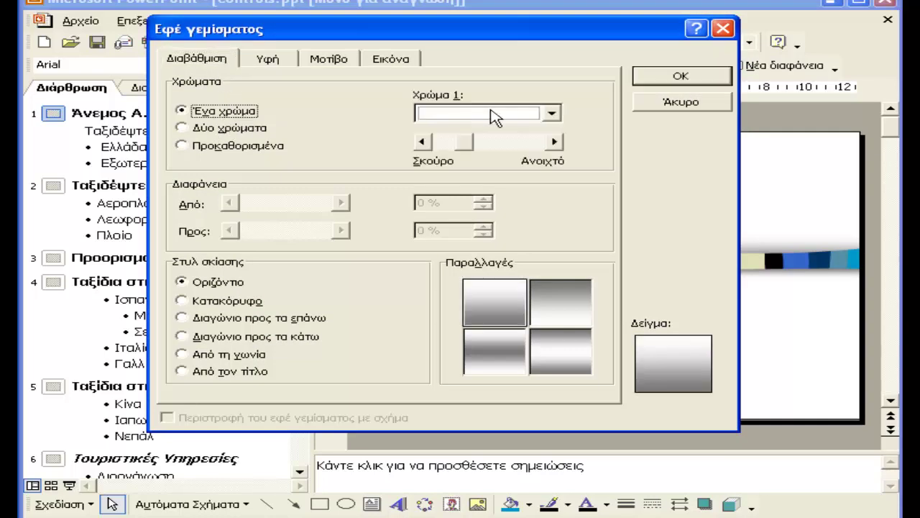
pyautogui.moveTo(464, 148); pyautogui.dragTo(503, 146)
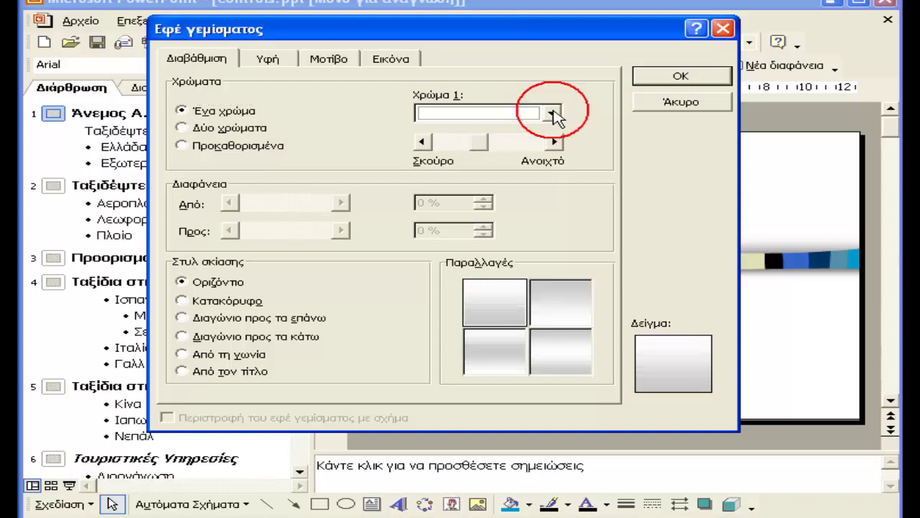
pyautogui.click(552, 113)
pyautogui.click(532, 162)
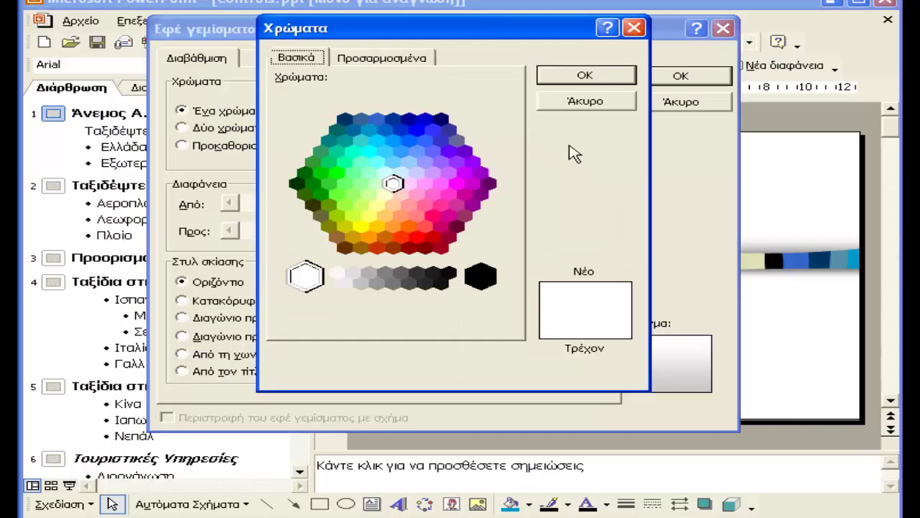
pyautogui.click(586, 102)
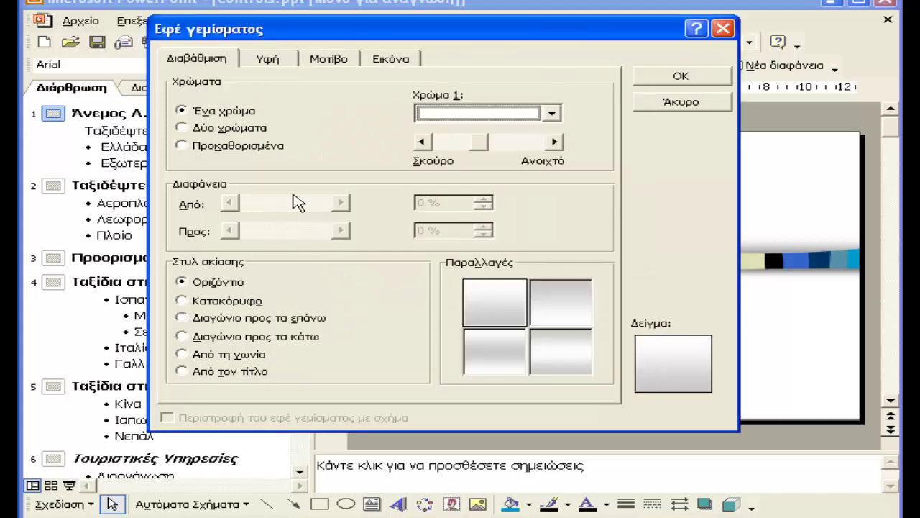
# Make the gradient two-colour, running from pink to magenta
pyautogui.click(210, 130)
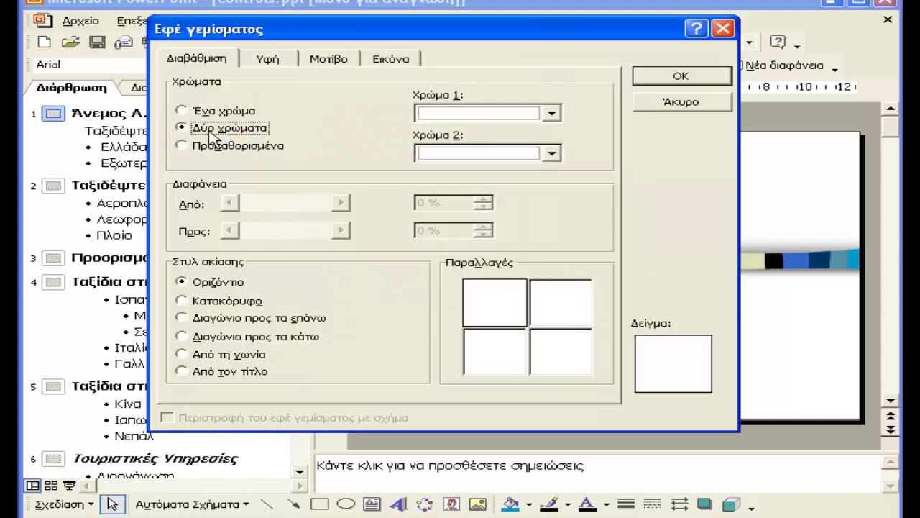
pyautogui.click(553, 113)
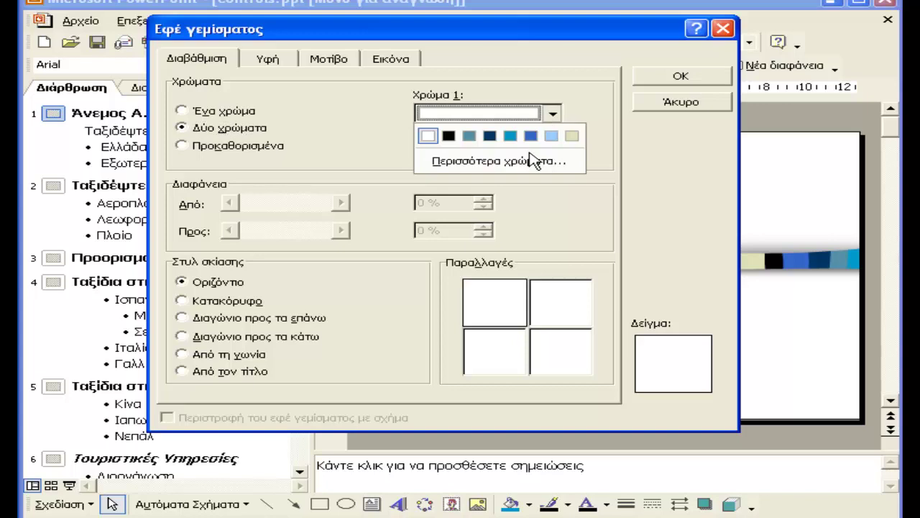
pyautogui.click(536, 162)
pyautogui.click(409, 203)
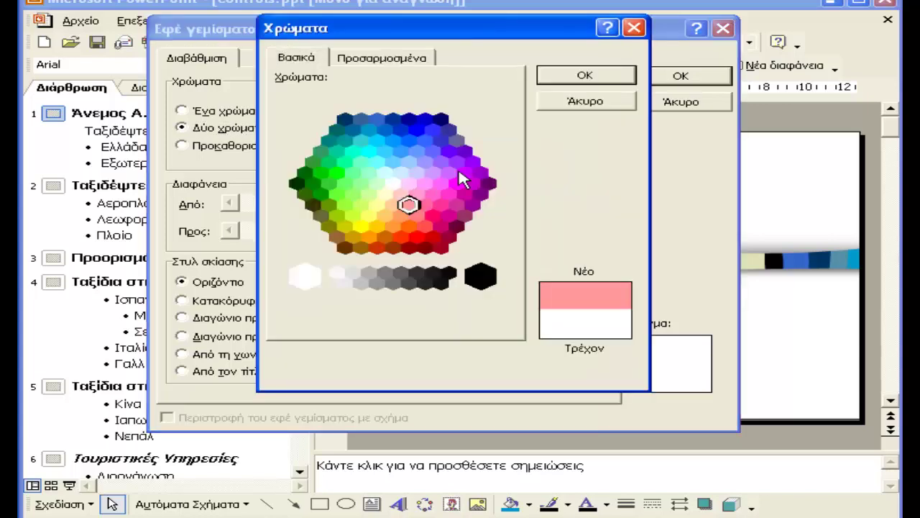
pyautogui.click(598, 79)
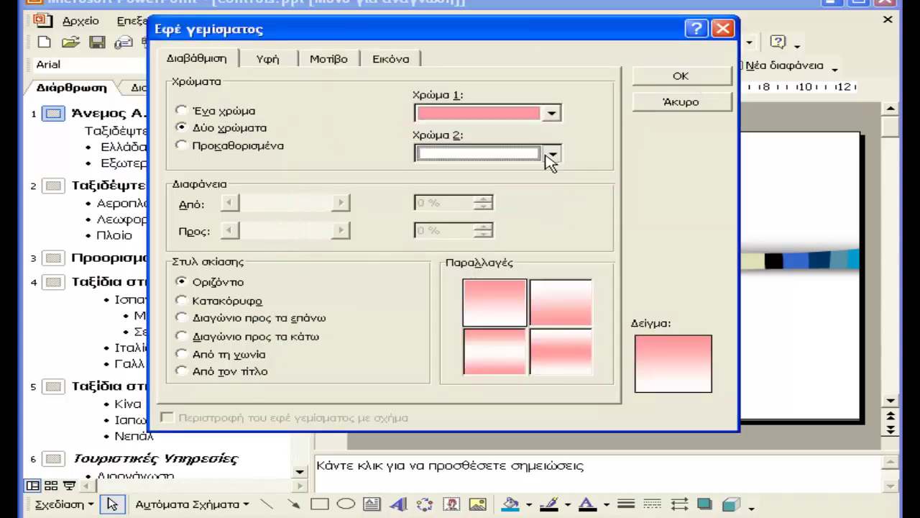
pyautogui.click(552, 154)
pyautogui.click(512, 234)
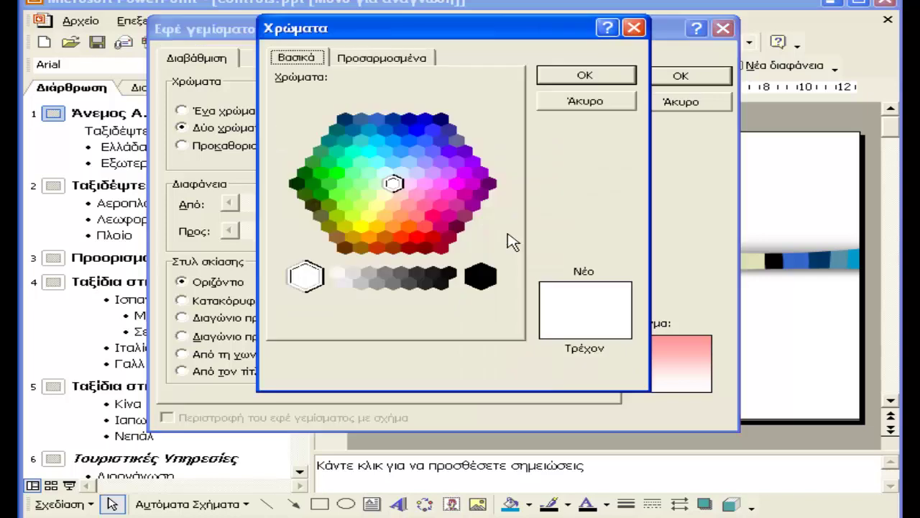
pyautogui.click(440, 226)
pyautogui.click(559, 79)
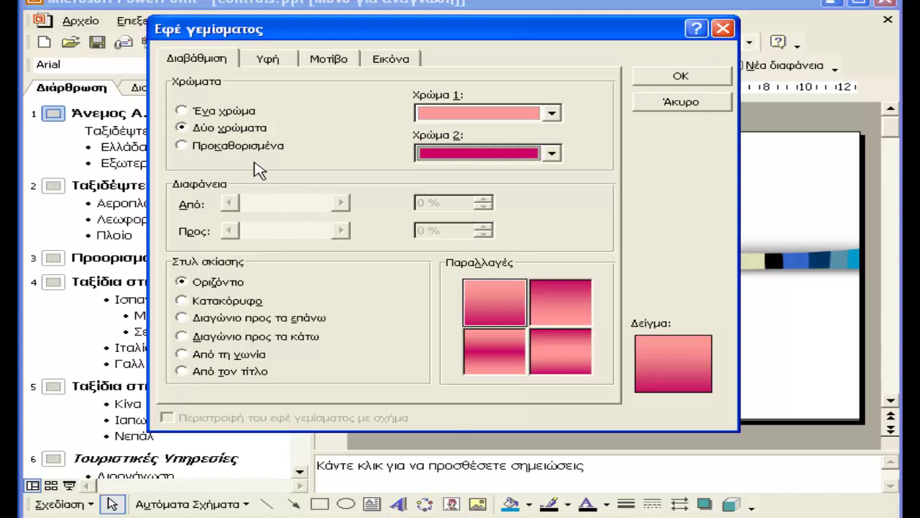
# Set the shading to Διαγώνιο προς τα κάτω with the bottom-right variant
pyautogui.click(205, 305)
pyautogui.click(211, 340)
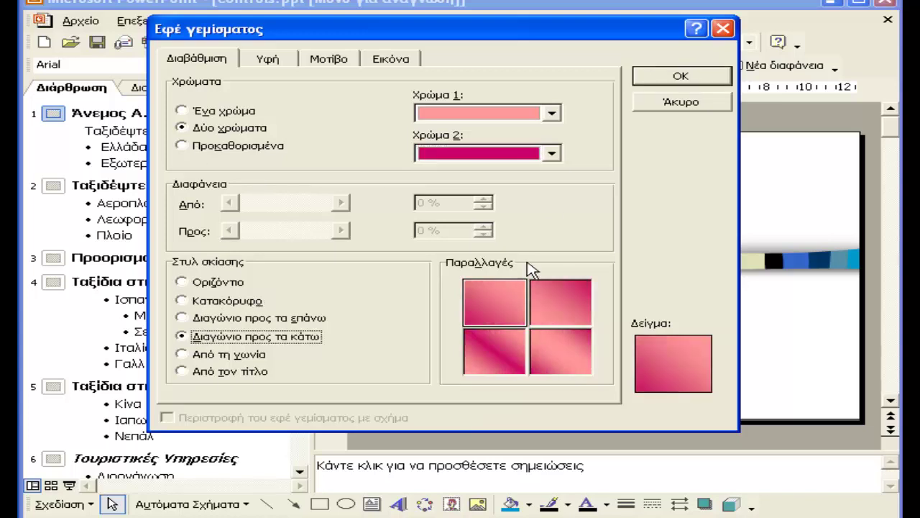
pyautogui.click(551, 302)
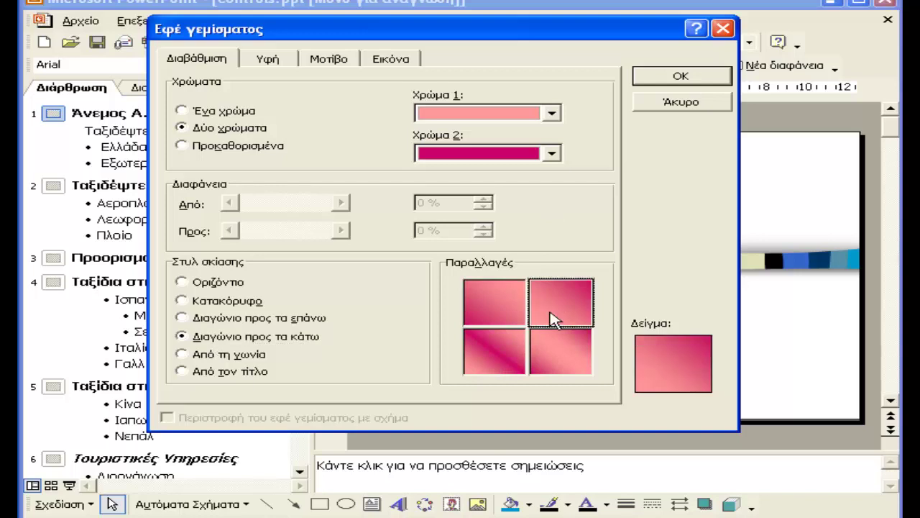
pyautogui.click(516, 353)
pyautogui.click(548, 352)
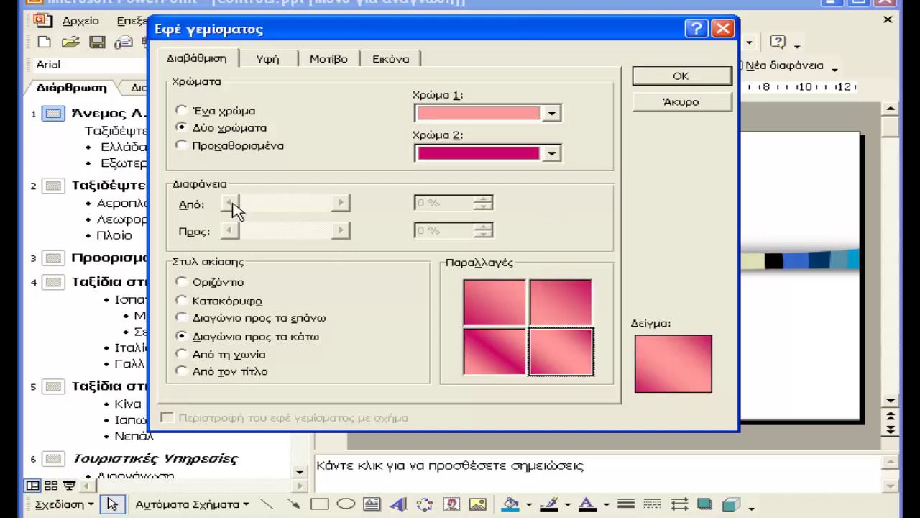
# Try the Σούρουπο preset gradient with diagonal-up shading
pyautogui.click(194, 145)
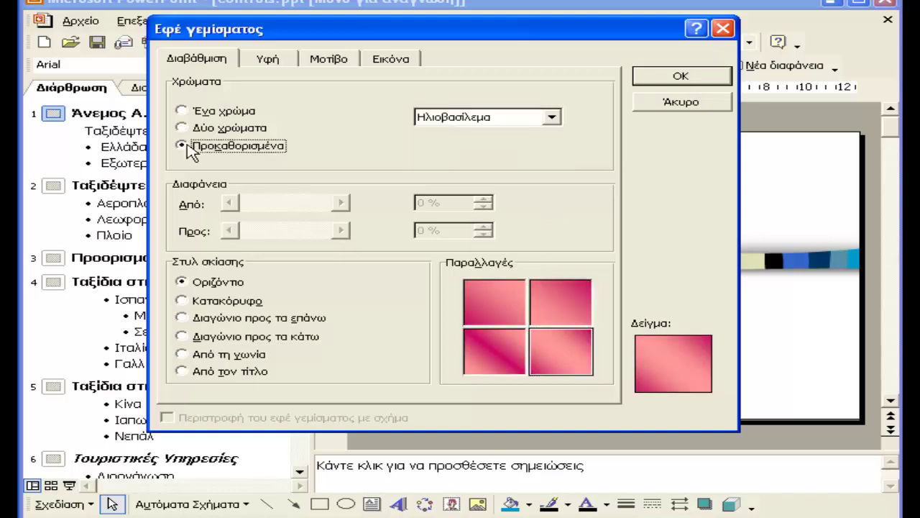
pyautogui.click(551, 118)
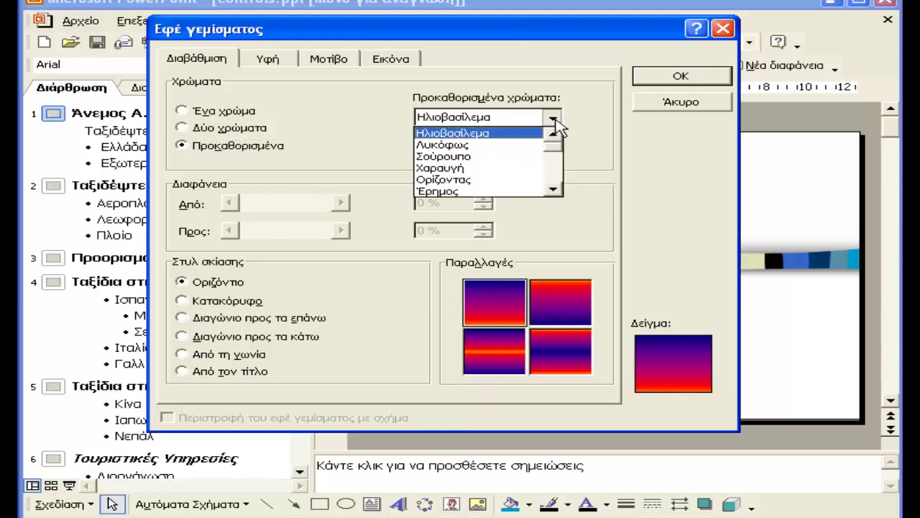
pyautogui.click(486, 154)
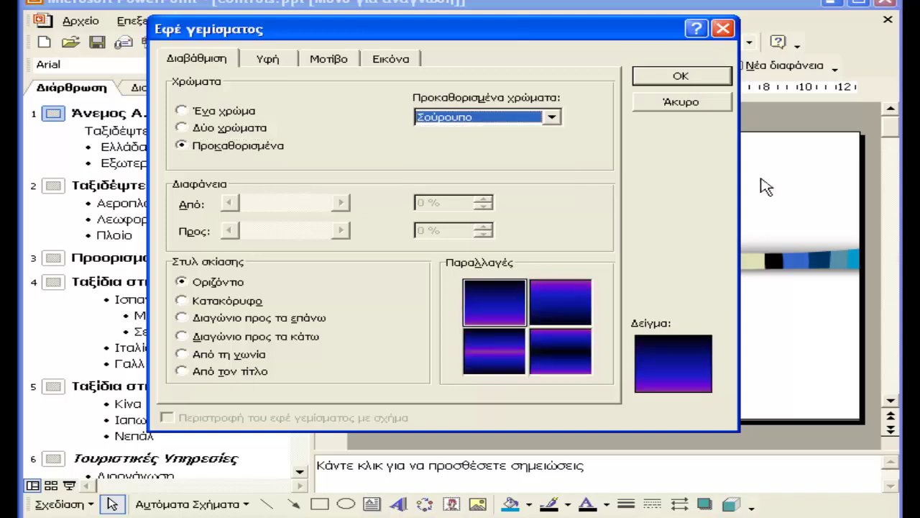
pyautogui.click(215, 317)
# Switch to a two-colour purple gradient, bottom-right variant, and confirm the fill
pyautogui.click(196, 129)
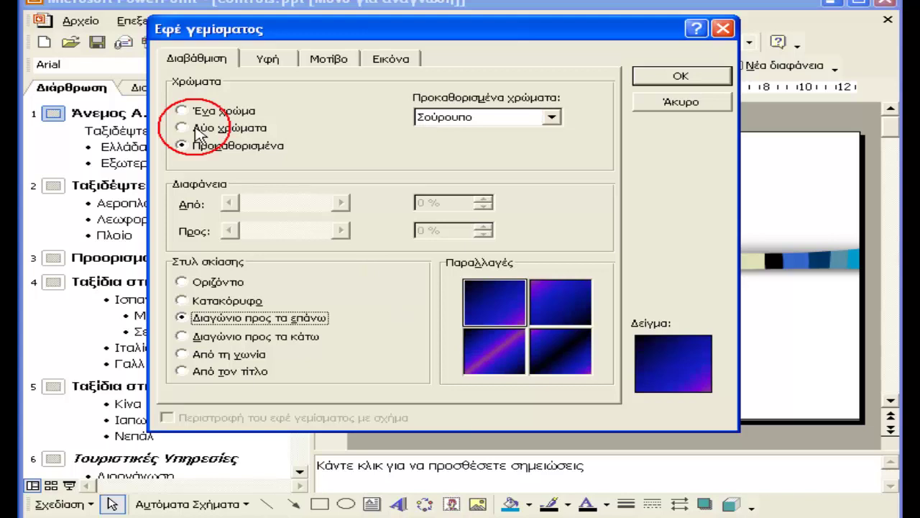
pyautogui.click(552, 113)
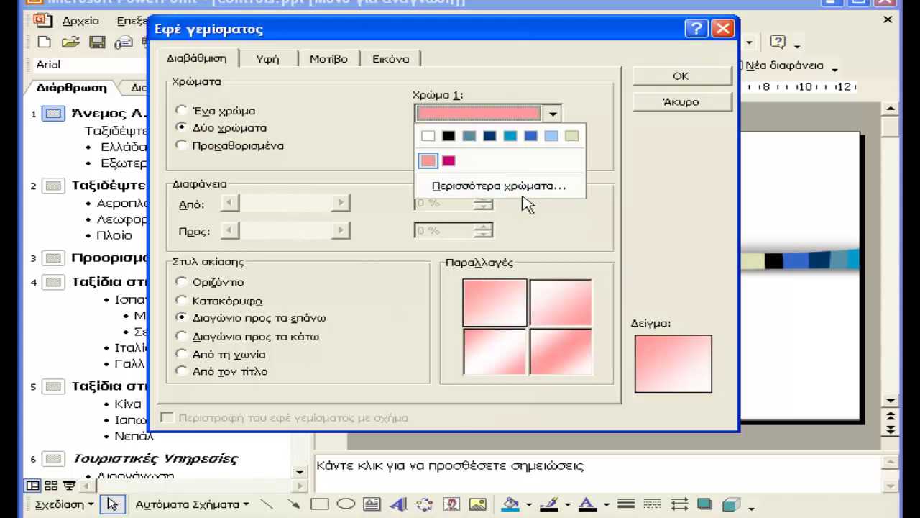
pyautogui.click(518, 190)
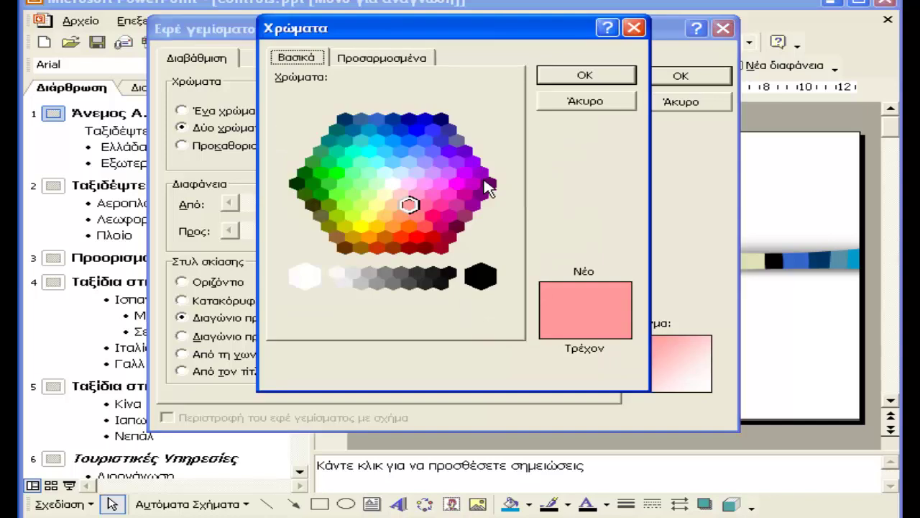
pyautogui.click(488, 183)
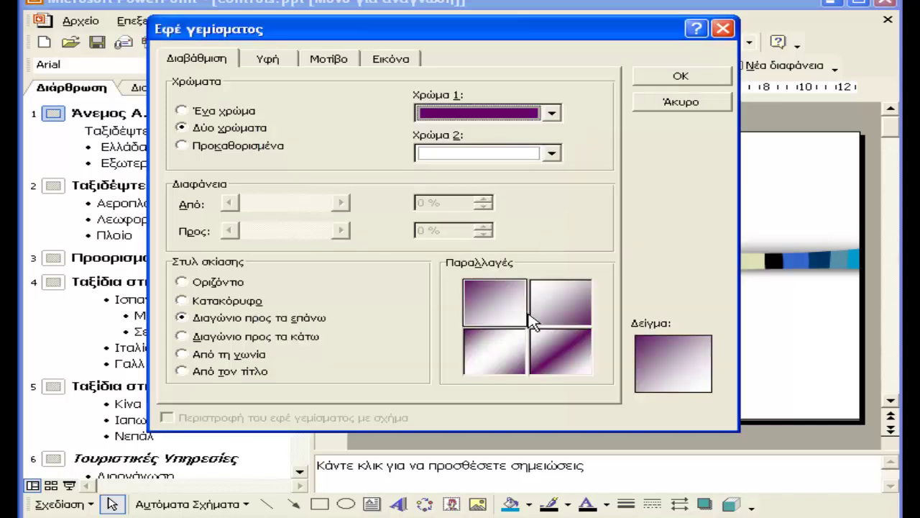
pyautogui.click(532, 350)
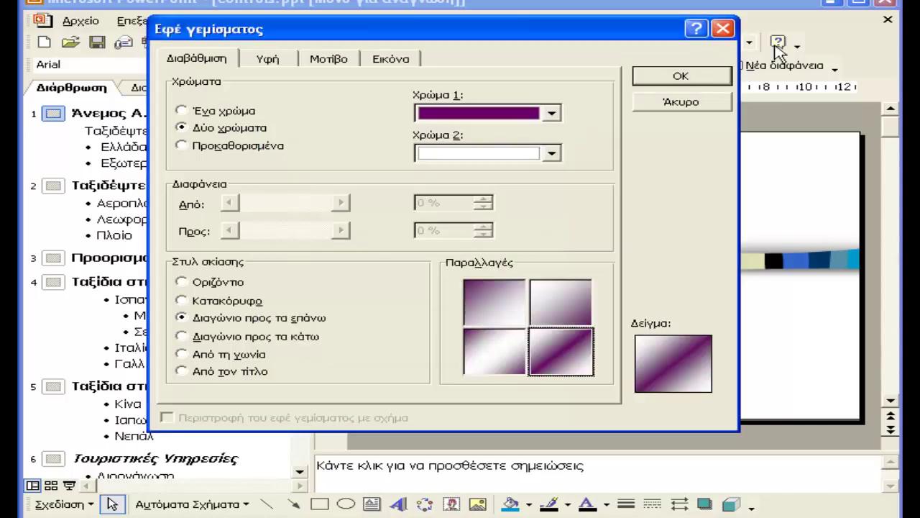
pyautogui.click(693, 77)
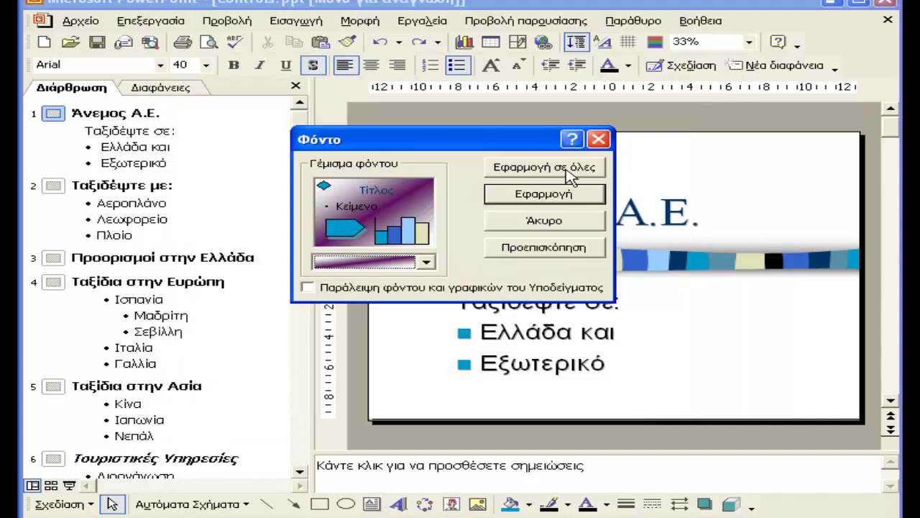
# Apply the purple-to-white gradient to all slides, then reopen the Μορφή menu
pyautogui.click(571, 173)
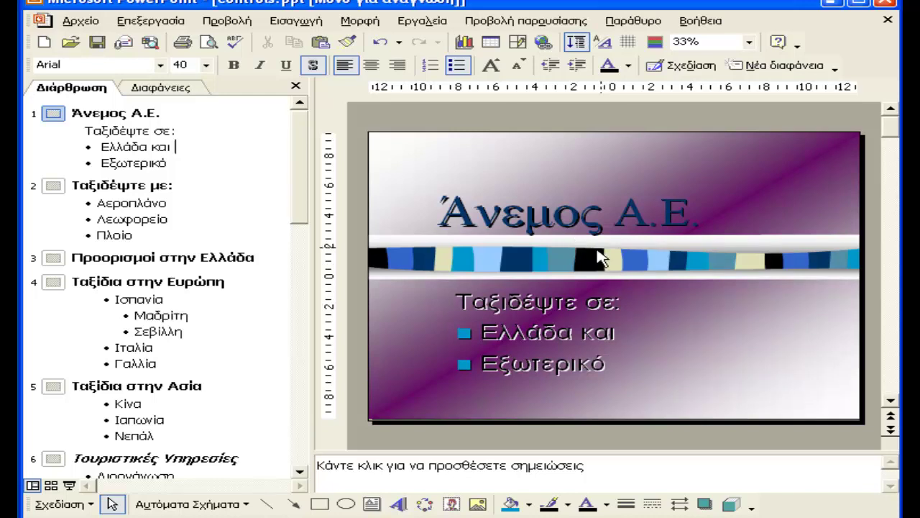
pyautogui.click(359, 21)
# Turn on Omit background graphics from master and apply it to all slides
pyautogui.click(437, 207)
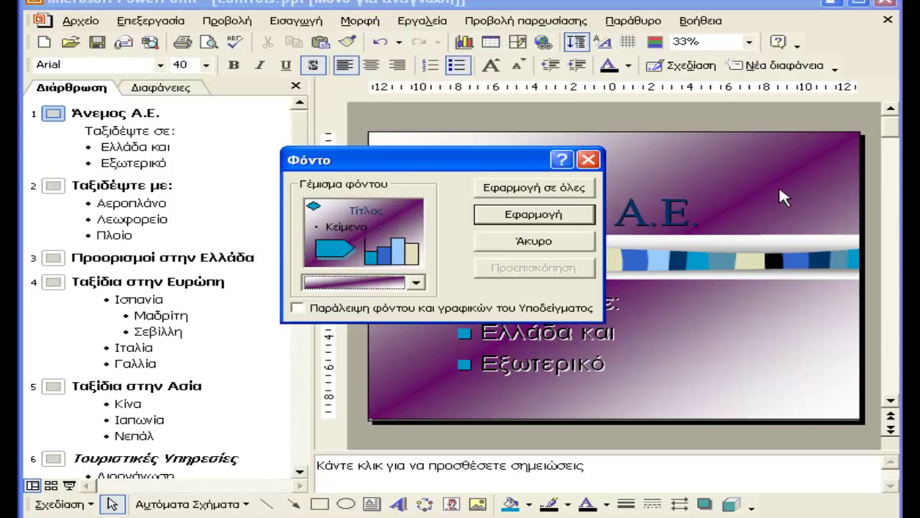
pyautogui.click(297, 307)
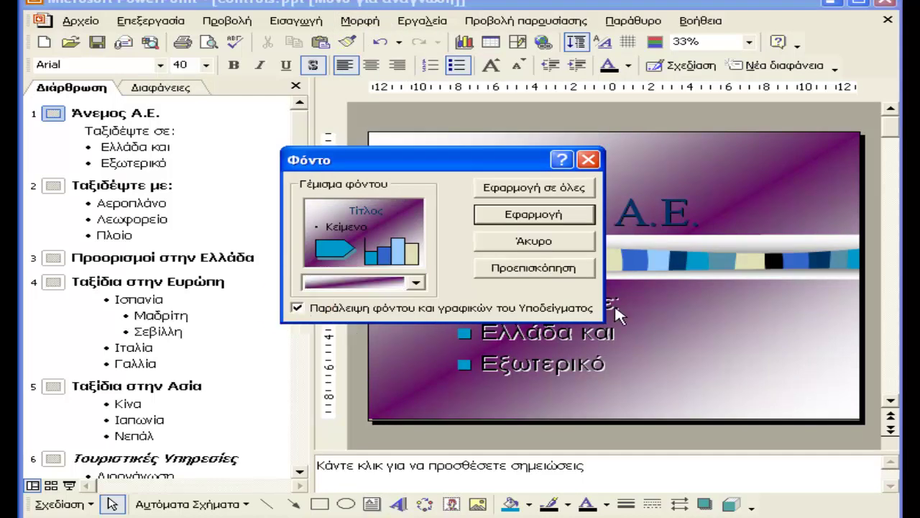
pyautogui.click(525, 190)
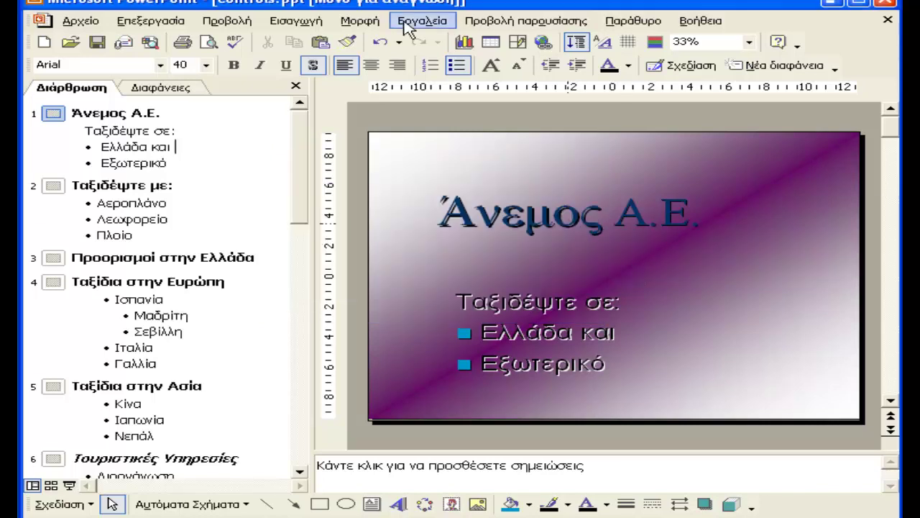
# Reopen the Φόντο dialog and its background Fill Effects
pyautogui.click(347, 21)
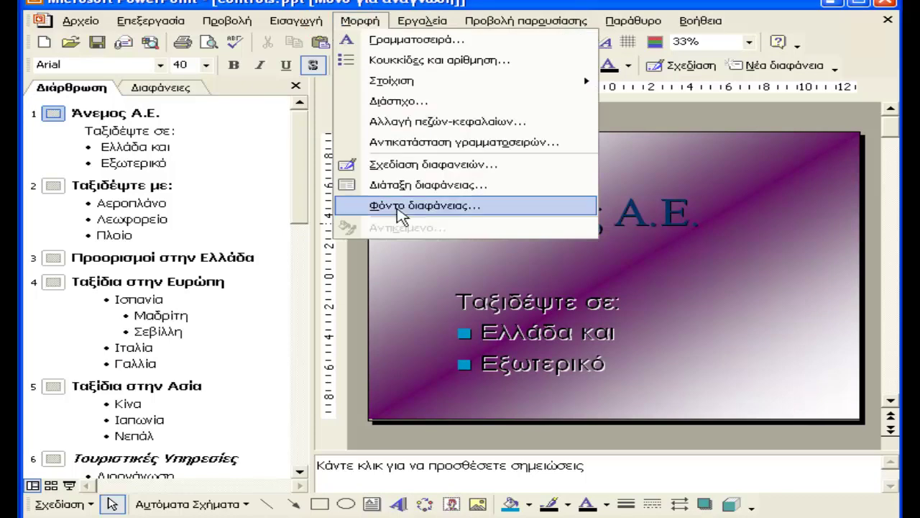
pyautogui.click(398, 206)
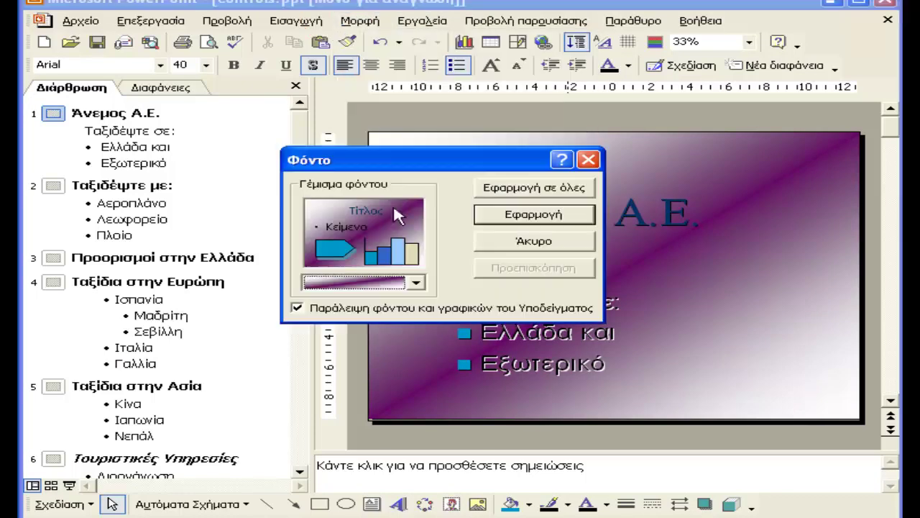
pyautogui.click(416, 283)
pyautogui.click(390, 392)
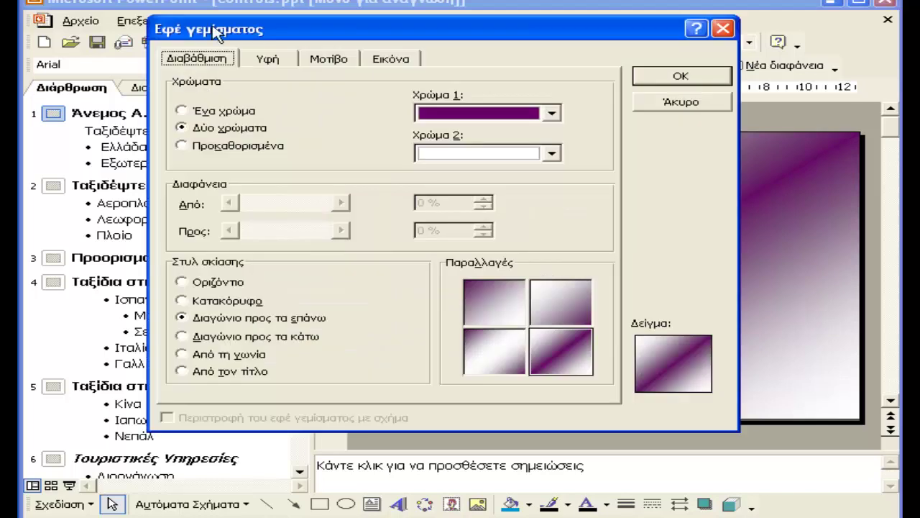
# Preview textures such as Πάπυρος, Καμβάς, Ντένιμ, Μοβ δίχτυ and Καφέ μάρμαρο, then go to Patterns
pyautogui.click(278, 62)
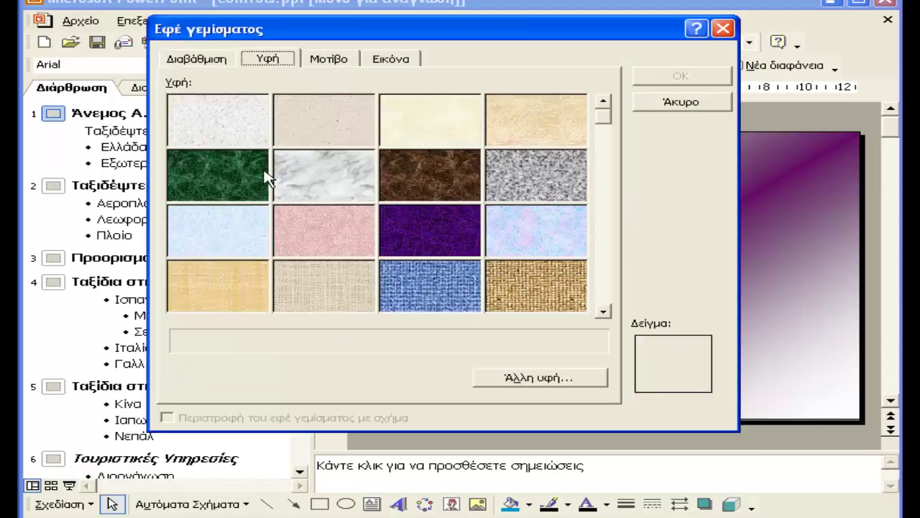
pyautogui.click(226, 137)
pyautogui.click(239, 250)
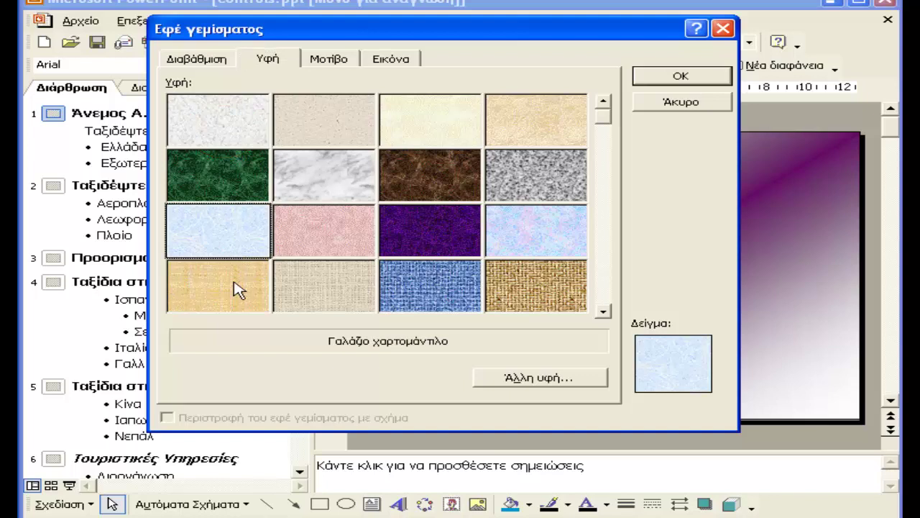
pyautogui.click(237, 287)
pyautogui.click(314, 286)
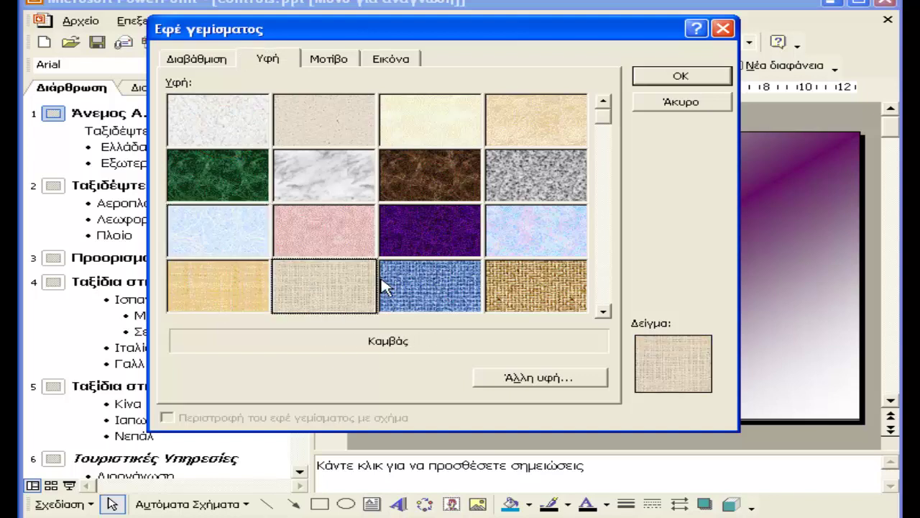
pyautogui.click(432, 298)
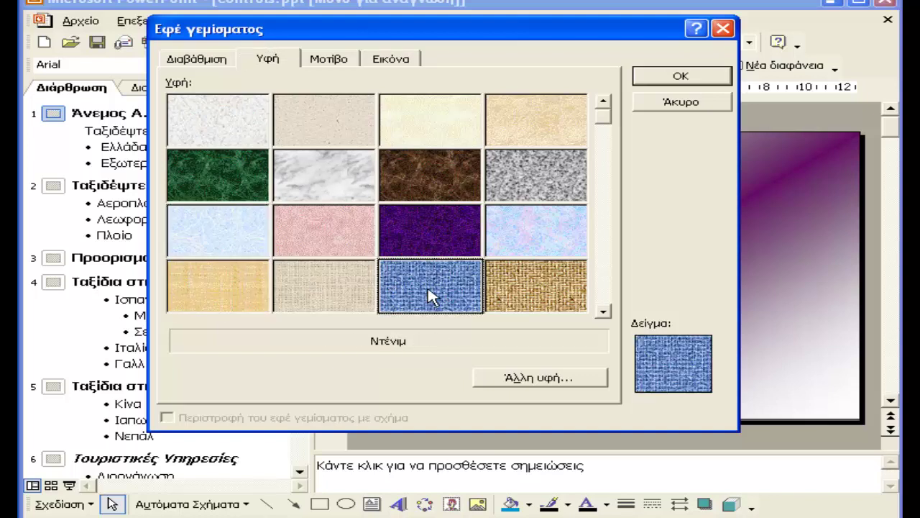
pyautogui.click(427, 244)
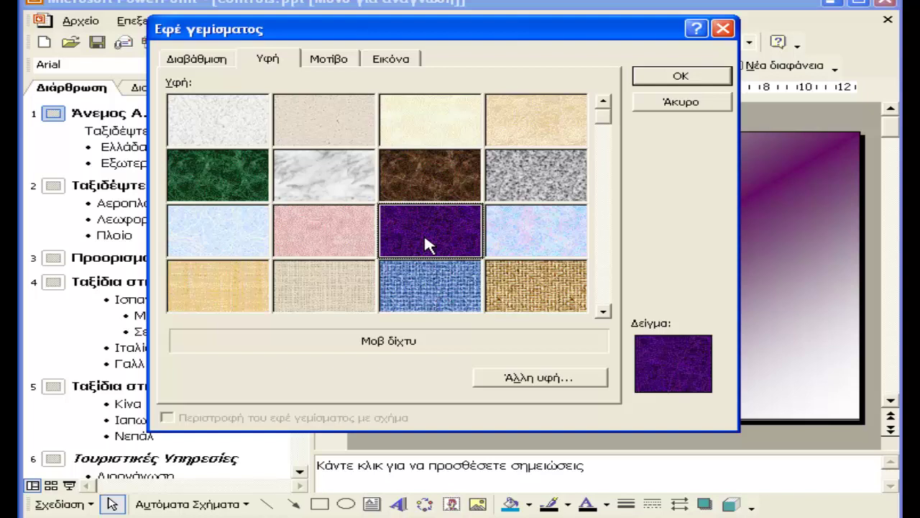
pyautogui.click(451, 193)
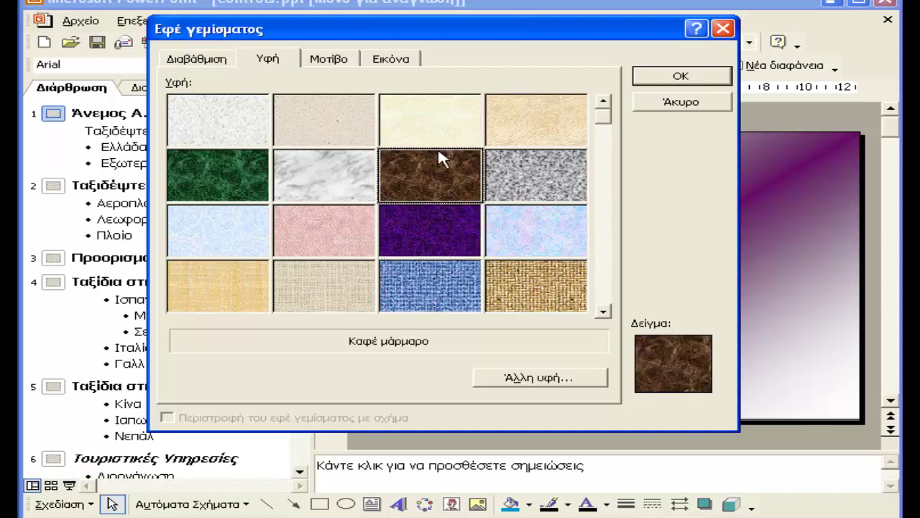
pyautogui.click(325, 61)
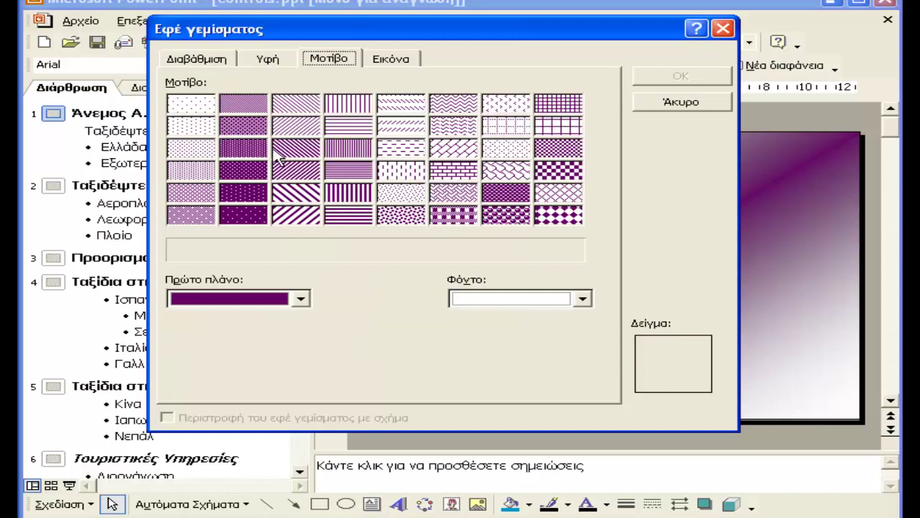
# Preview the Διαγώνιο τούβλο pattern, keep its colours, then switch to the Picture fill
pyautogui.click(454, 148)
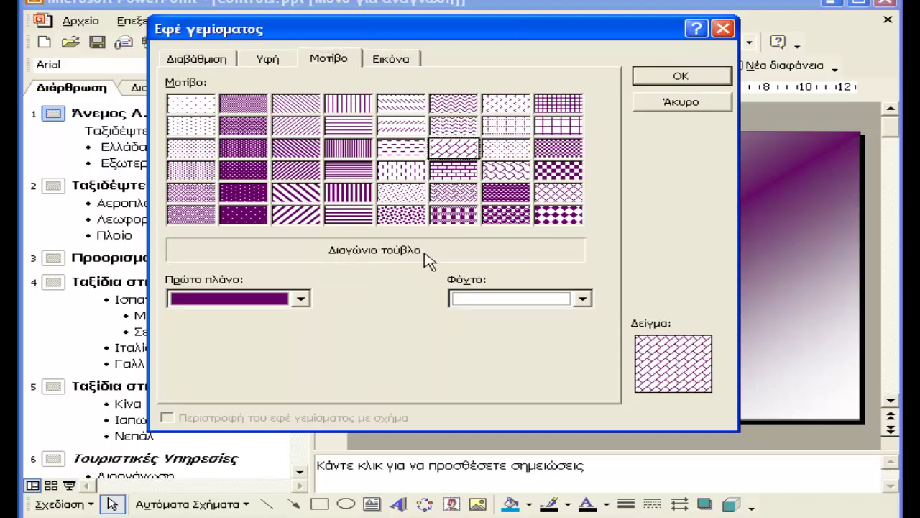
pyautogui.click(300, 300)
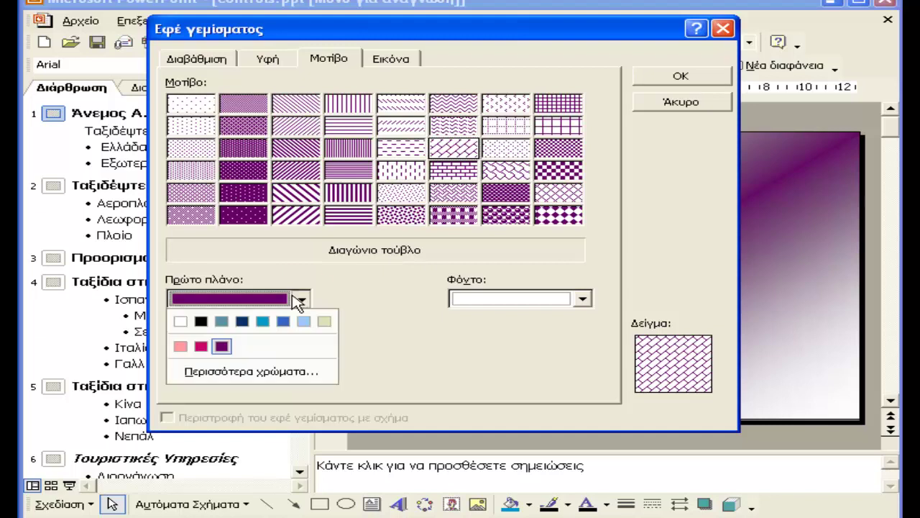
pyautogui.click(299, 301)
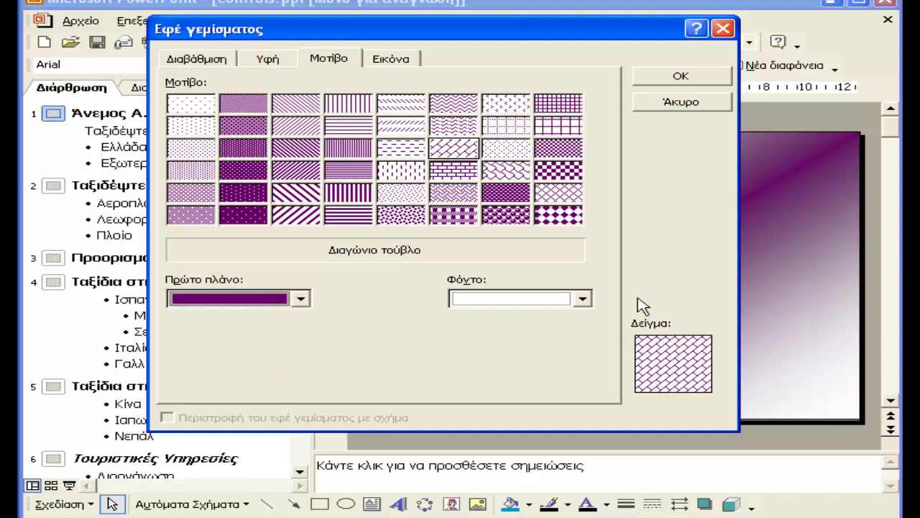
pyautogui.click(584, 301)
pyautogui.click(584, 300)
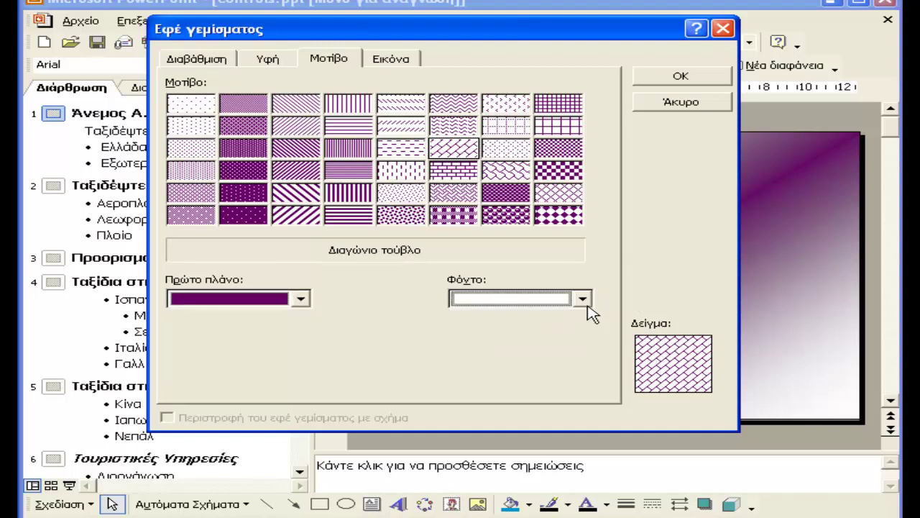
pyautogui.click(391, 58)
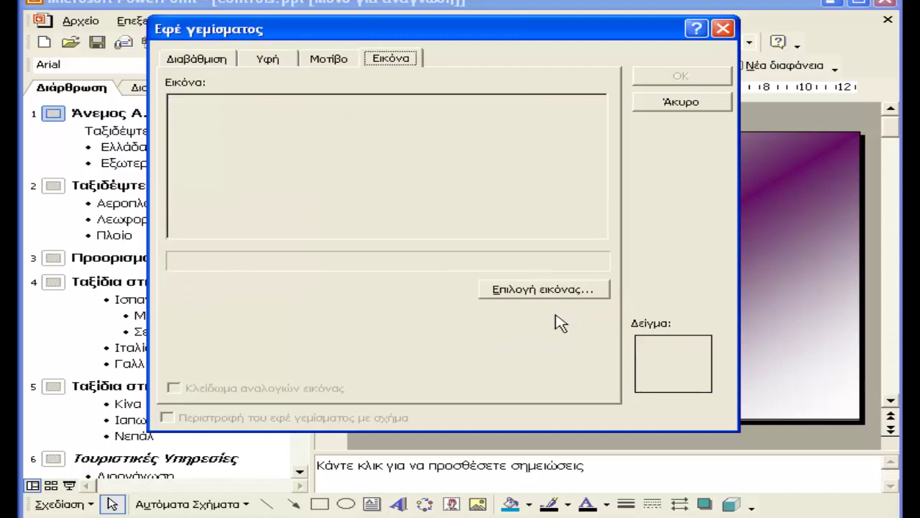
# Fill the background with Ηλιοβασίλεμα.jpg and apply it to all slides
pyautogui.click(549, 295)
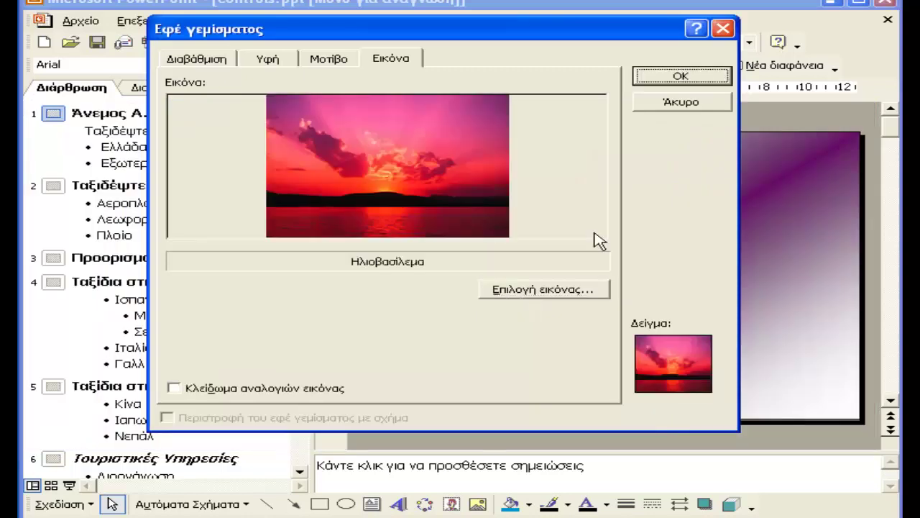
pyautogui.click(659, 79)
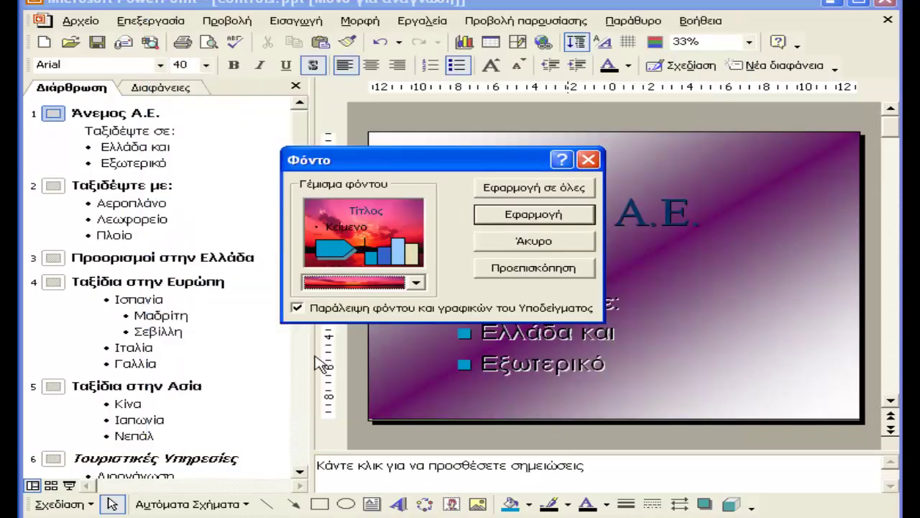
pyautogui.click(561, 189)
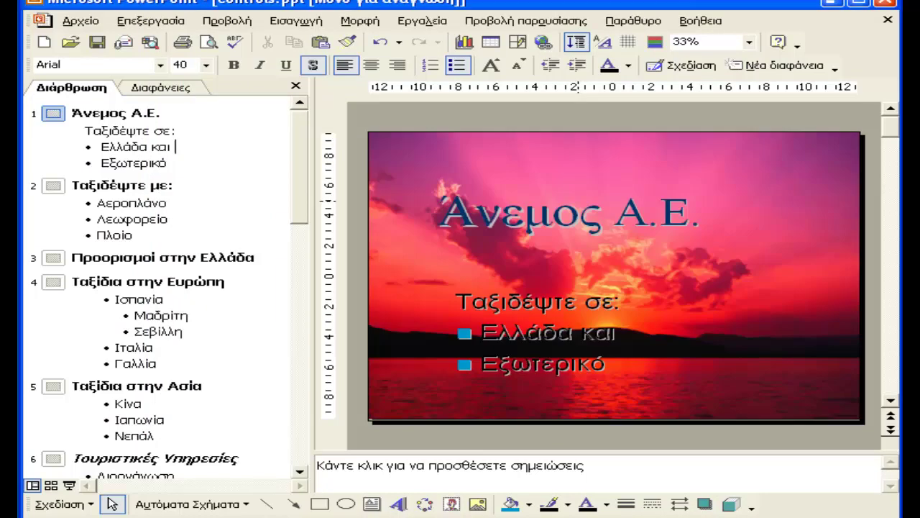
# Uncheck Omit background graphics from master and apply to all slides, restoring the striped band
pyautogui.click(360, 20)
pyautogui.click(400, 207)
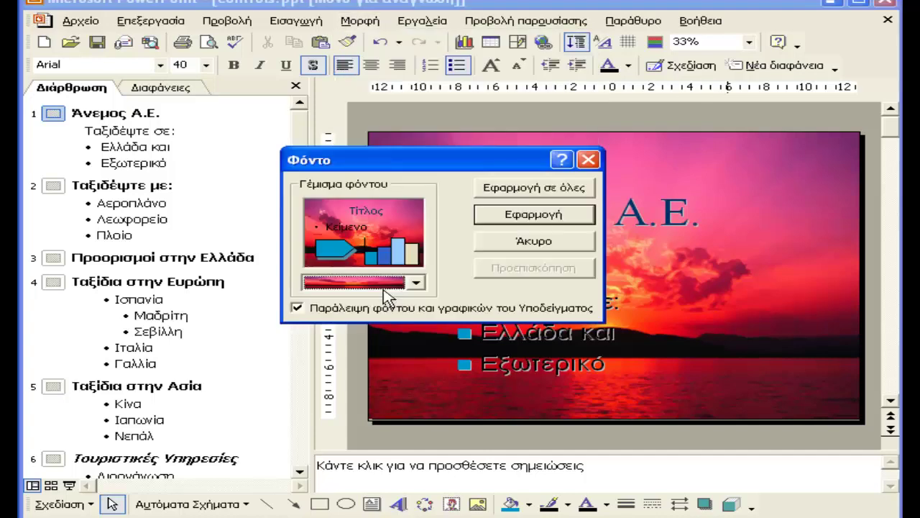
pyautogui.click(319, 310)
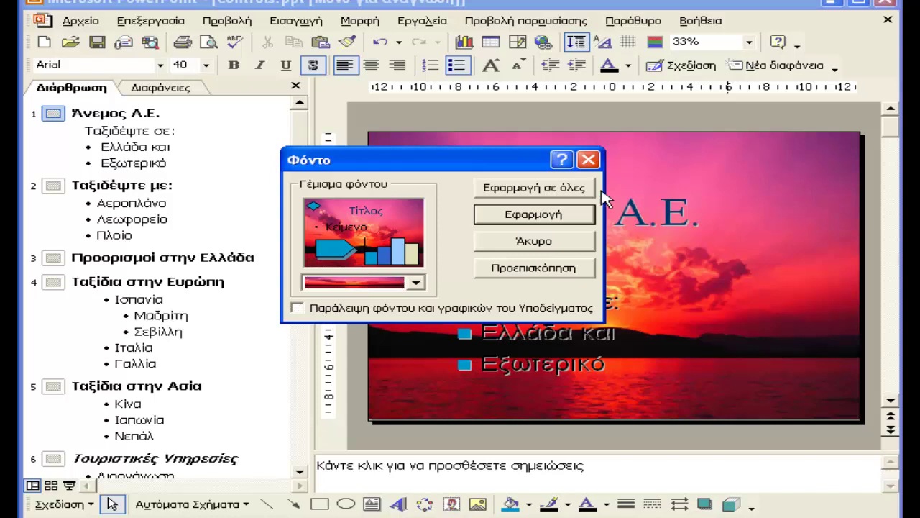
pyautogui.click(554, 199)
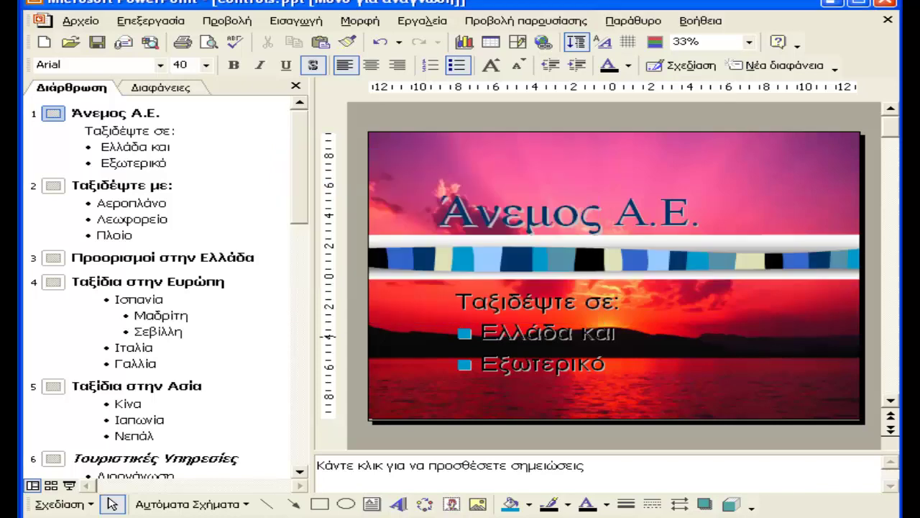
pyautogui.click(611, 263)
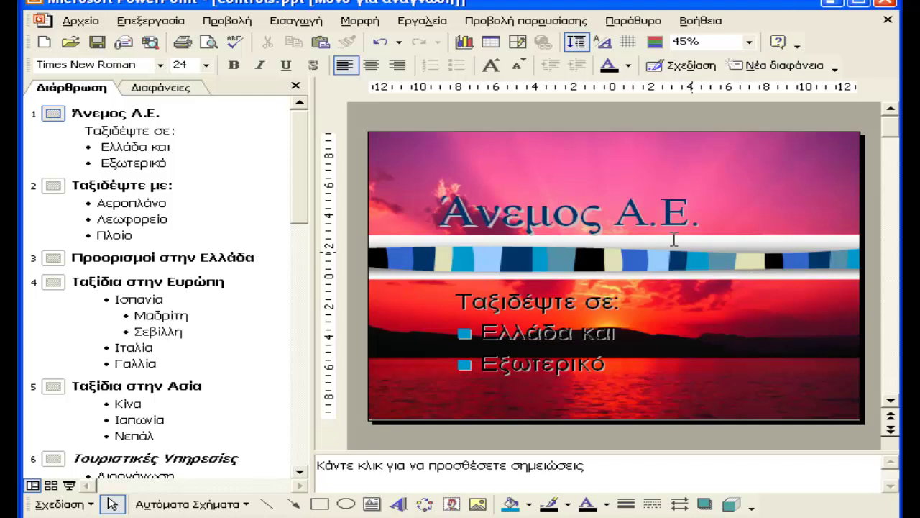
pyautogui.click(237, 23)
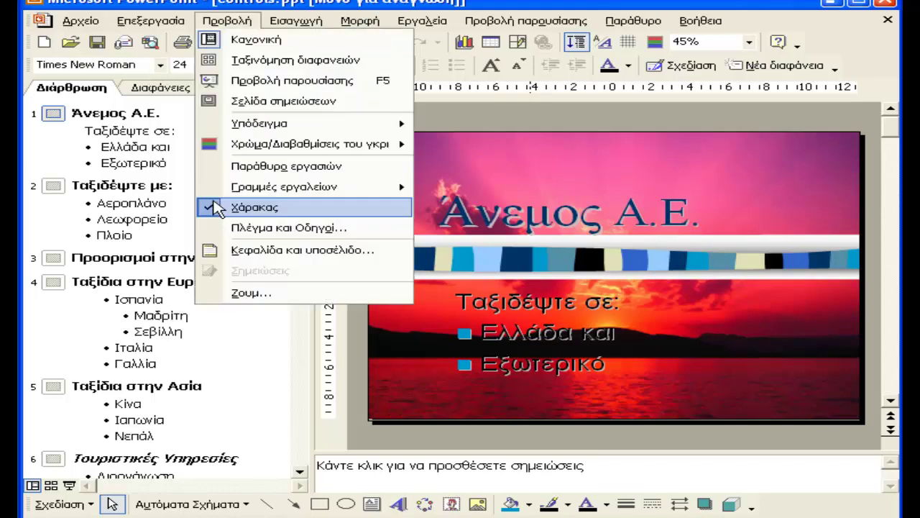
pyautogui.moveTo(374, 123)
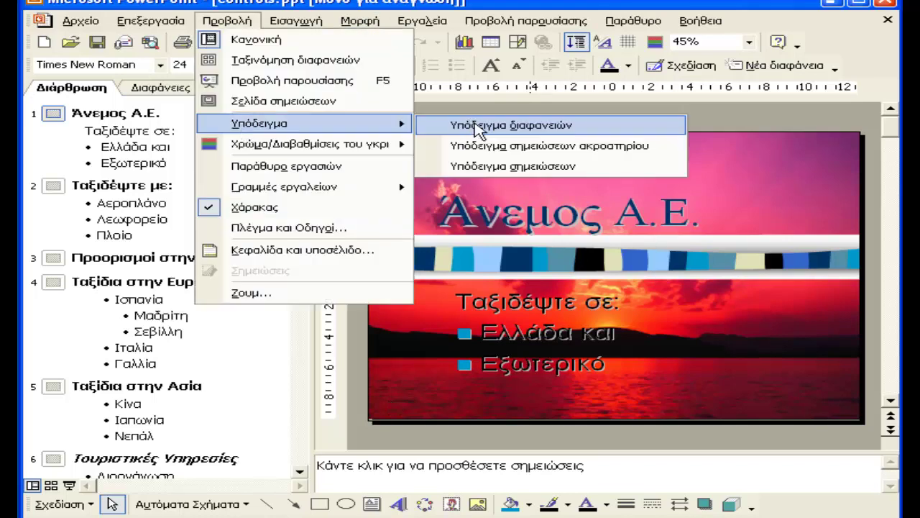
pyautogui.click(473, 125)
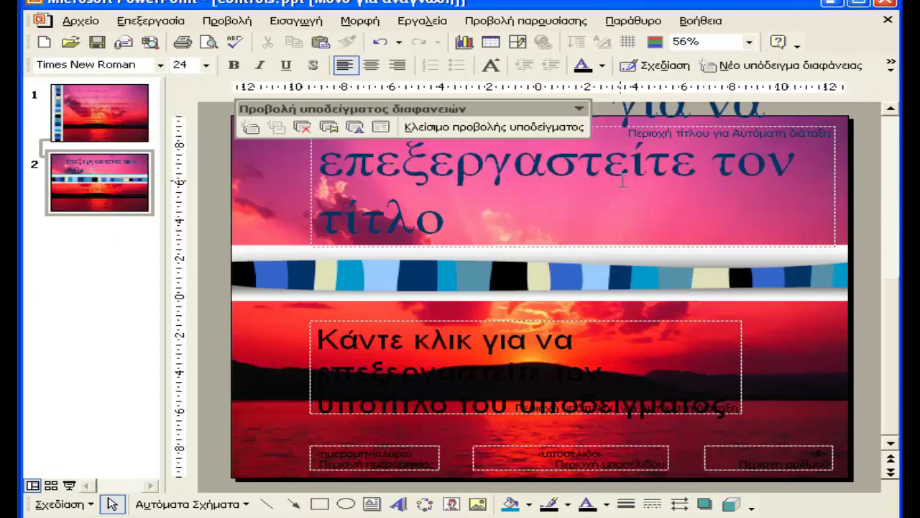
pyautogui.click(57, 119)
pyautogui.click(77, 172)
pyautogui.click(73, 117)
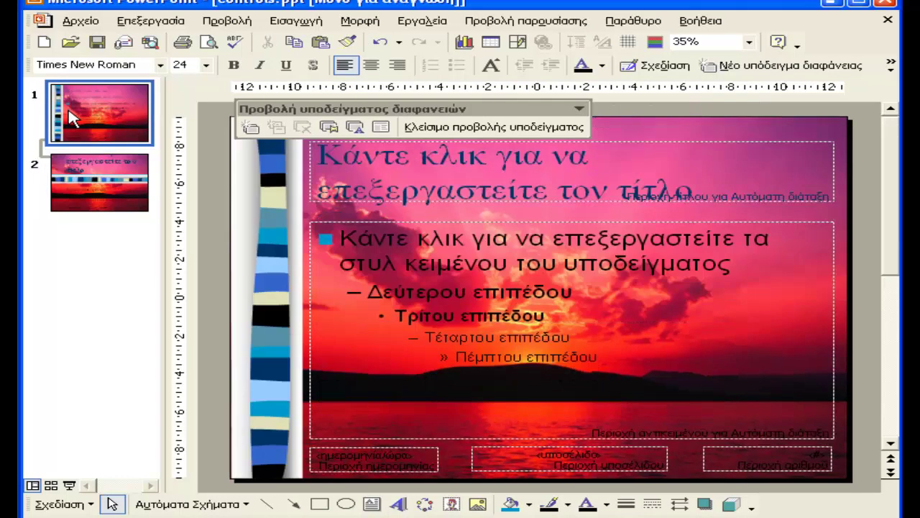
pyautogui.click(77, 174)
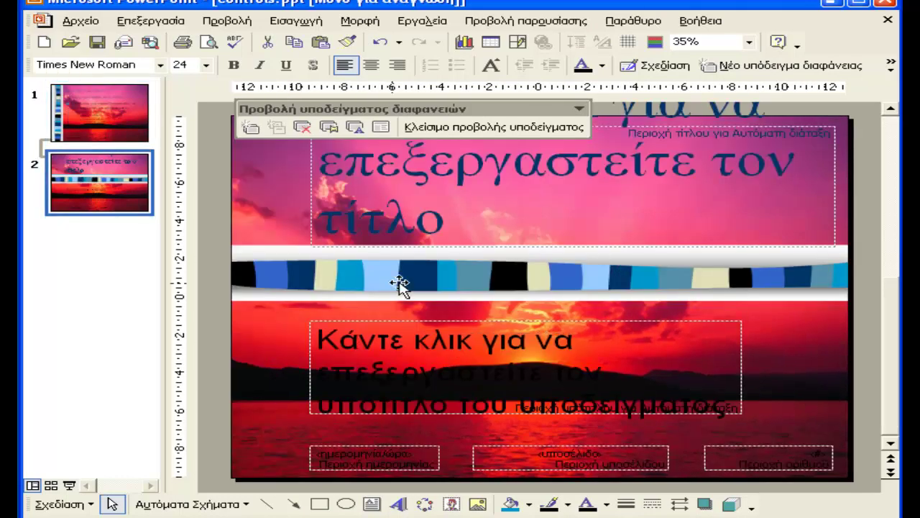
pyautogui.click(568, 271)
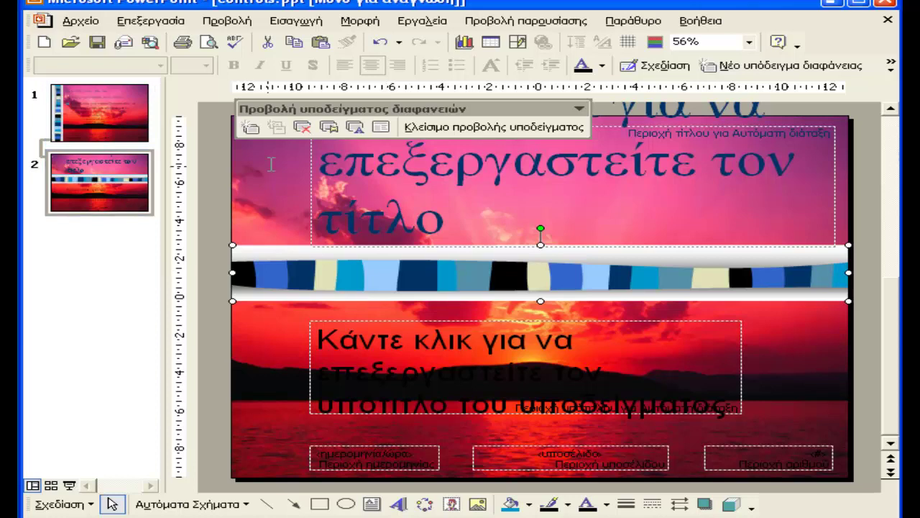
pyautogui.click(495, 126)
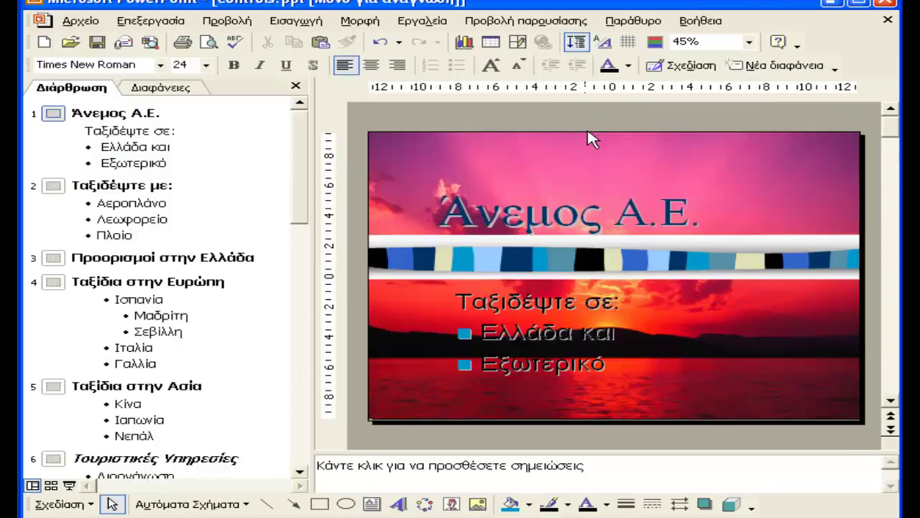
# Re-check Omit background graphics from master, apply to all, and page through the slides
pyautogui.click(352, 20)
pyautogui.click(435, 212)
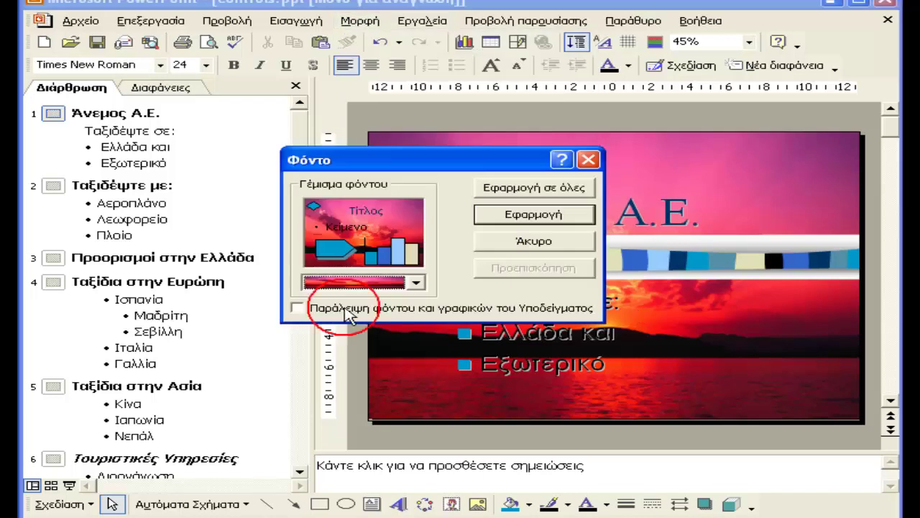
pyautogui.click(297, 307)
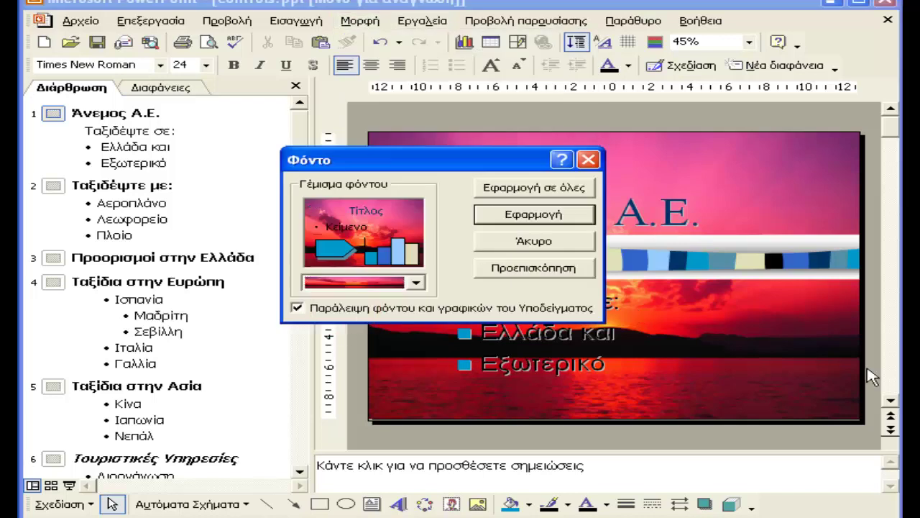
pyautogui.click(581, 189)
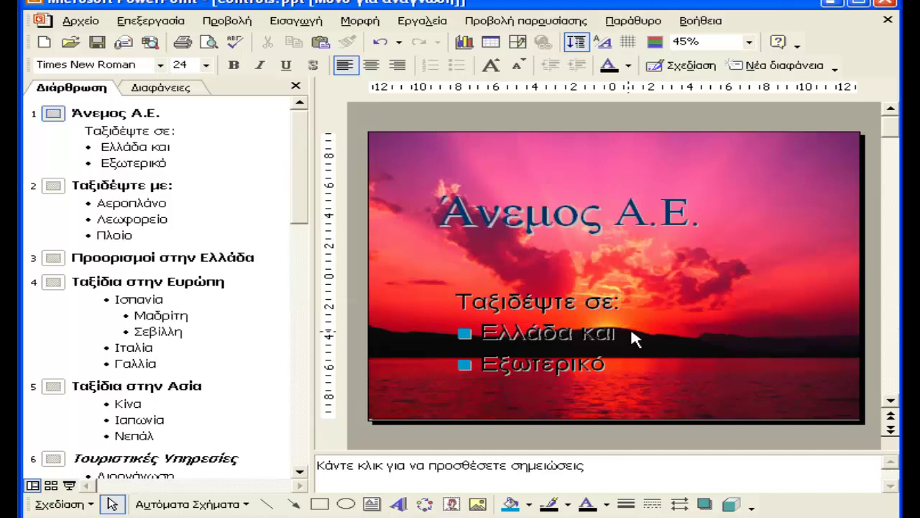
pyautogui.scroll(-3, 662, 329)
pyautogui.scroll(-2, 657, 320)
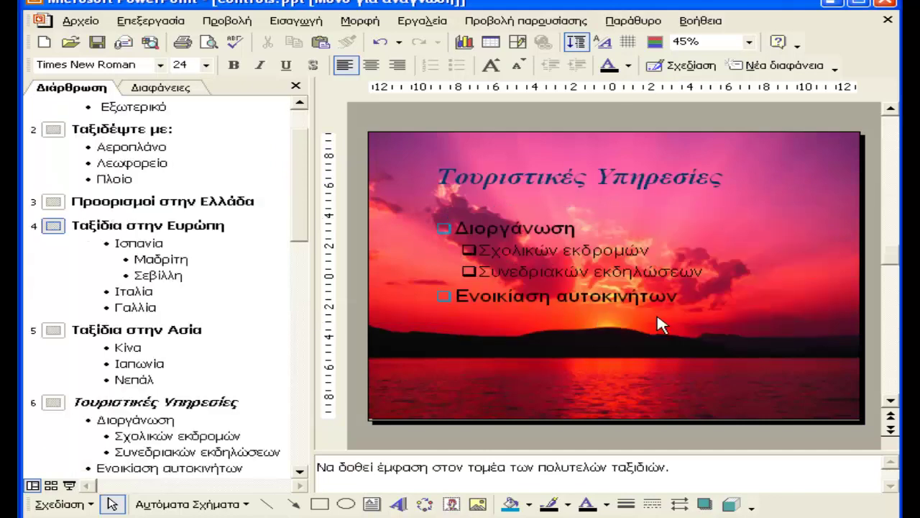
pyautogui.scroll(-1, 658, 320)
pyautogui.scroll(-4, 657, 320)
pyautogui.scroll(-1, 657, 320)
pyautogui.scroll(-1, 658, 320)
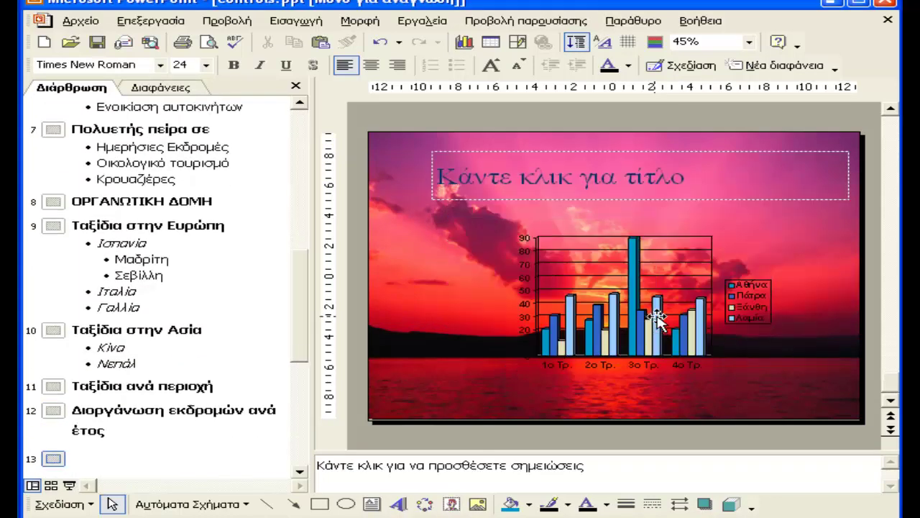
pyautogui.scroll(2, 657, 320)
pyautogui.scroll(2, 658, 320)
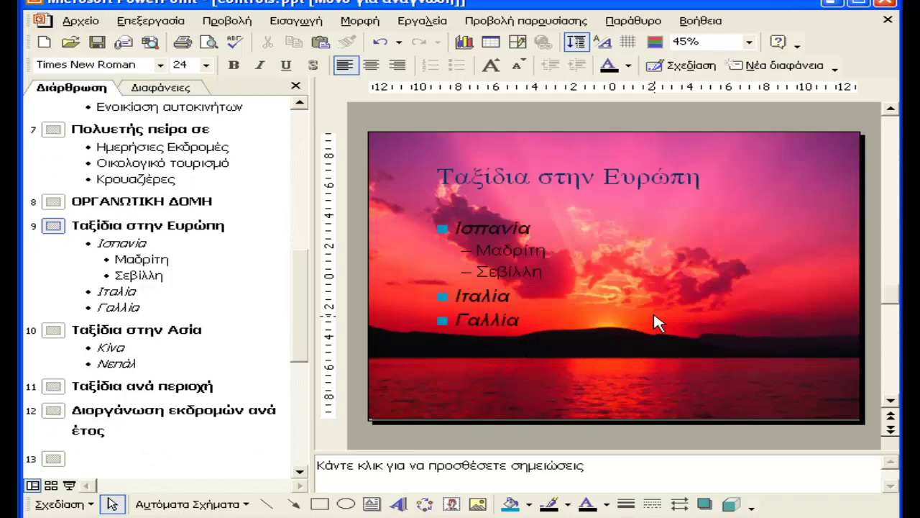